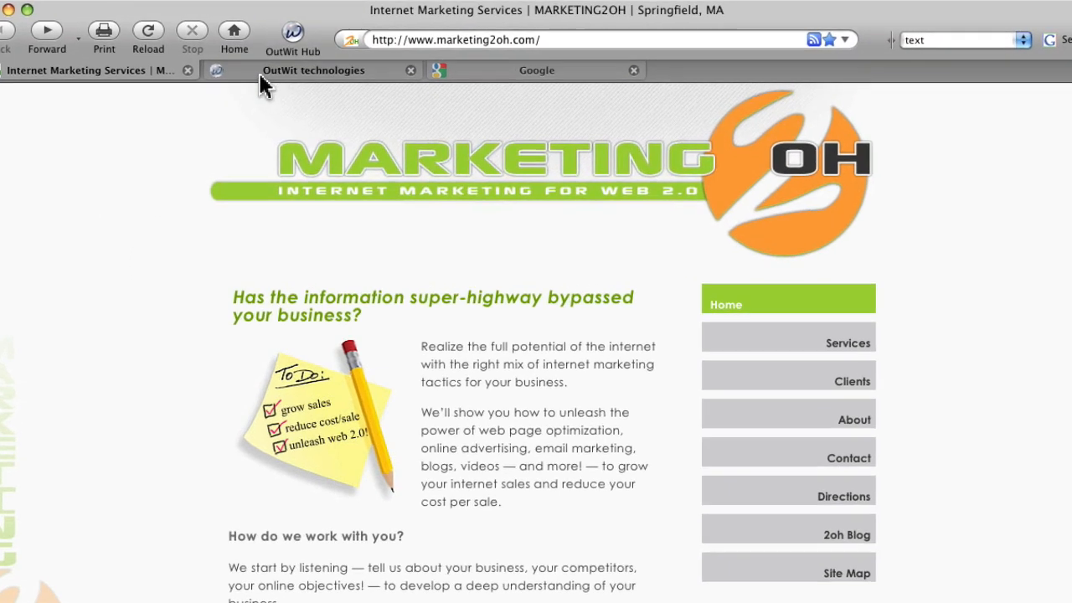
- Search Google for the pages indexed for one domain with the query site:gemstonedesignsforyou.com
left_click(260, 72)
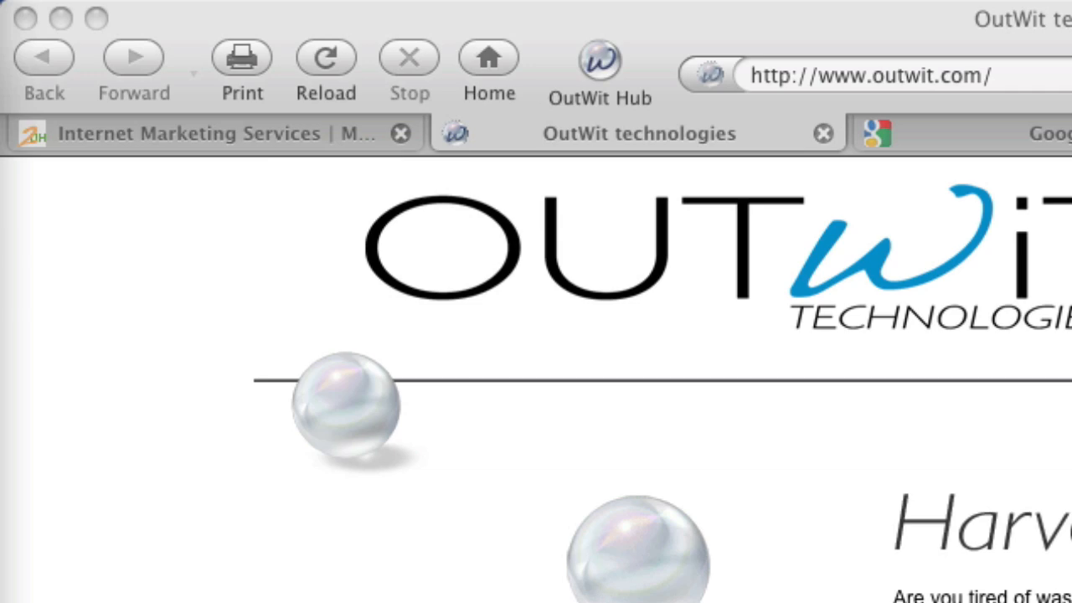
left_click(1026, 144)
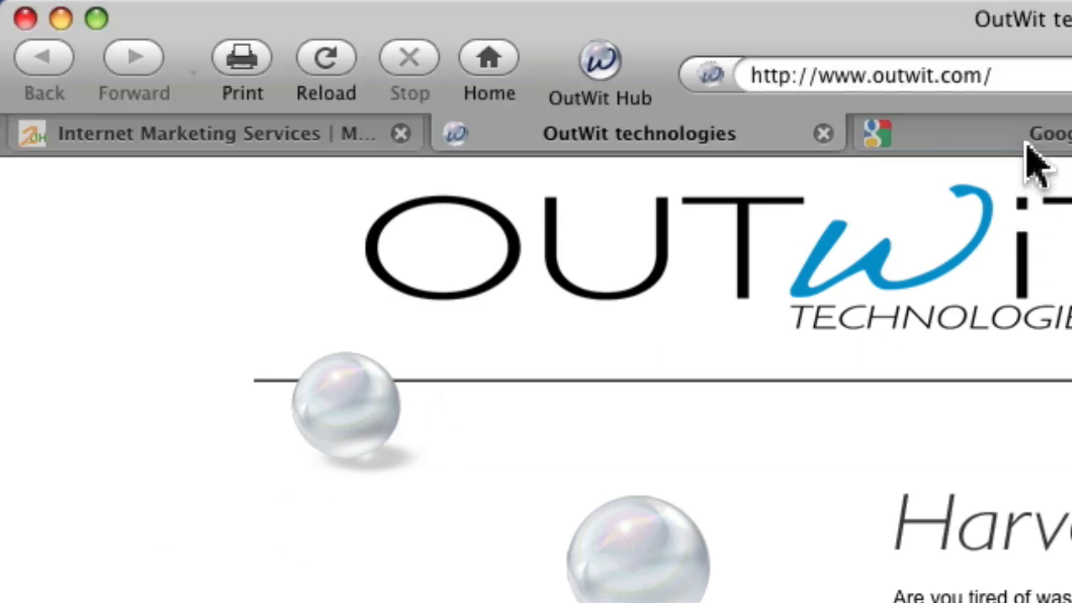
left_click(1030, 144)
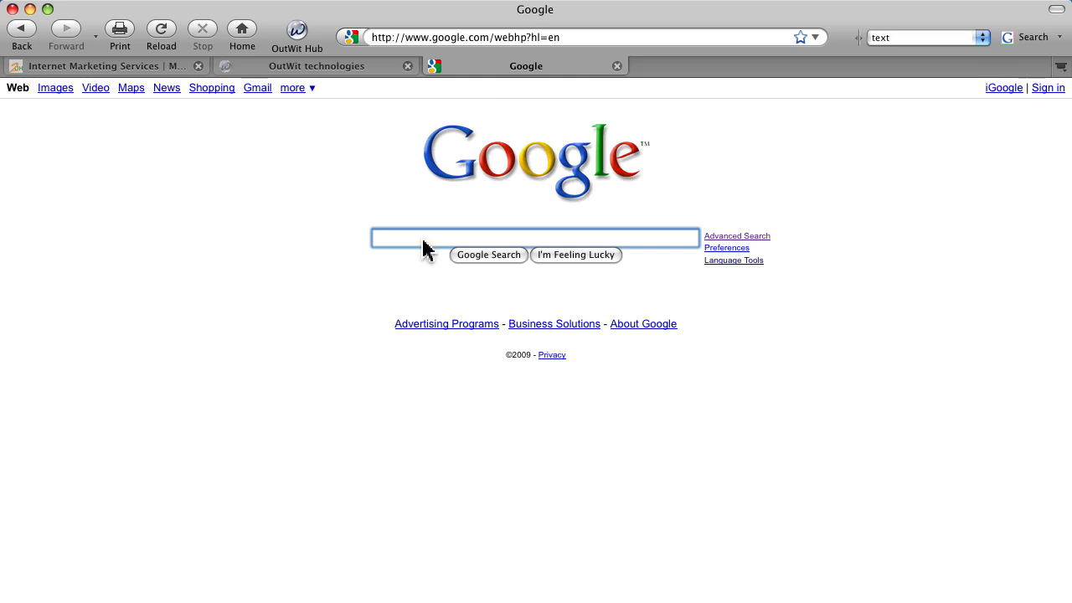
type("sit")
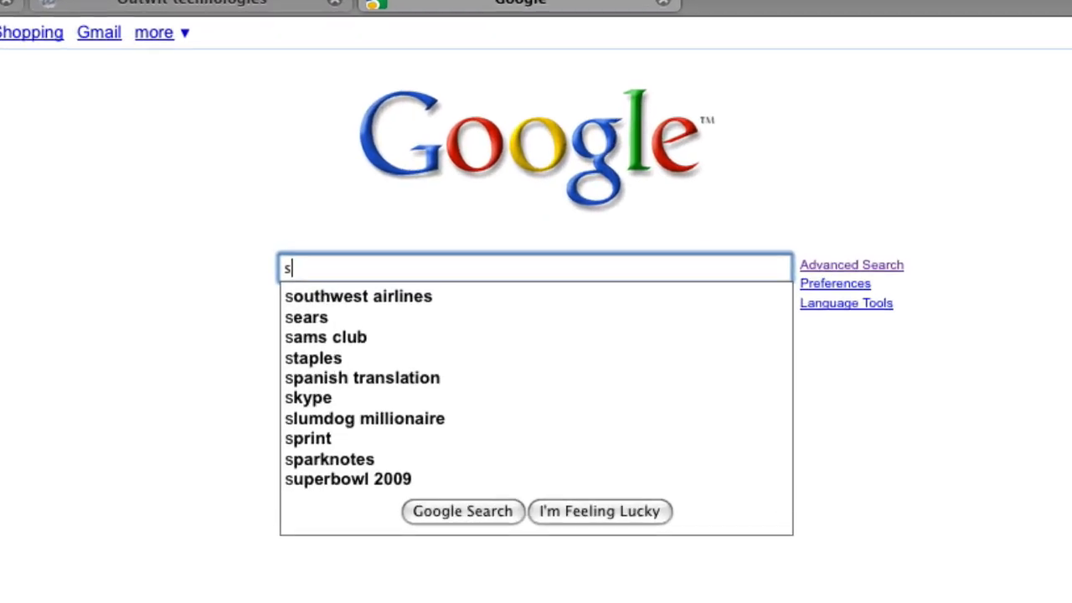
type("e:")
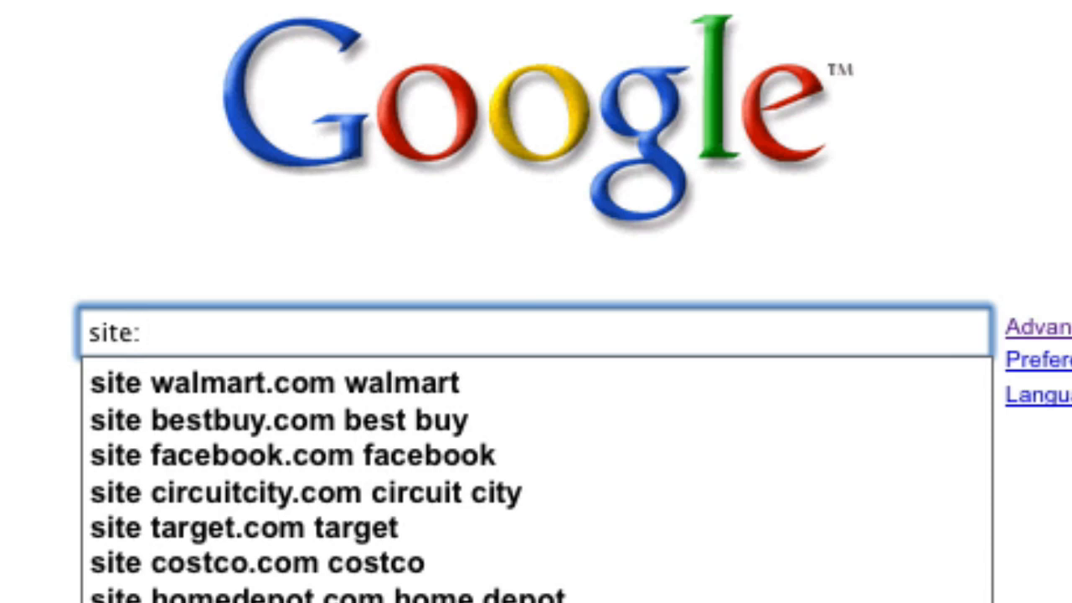
type("ges")
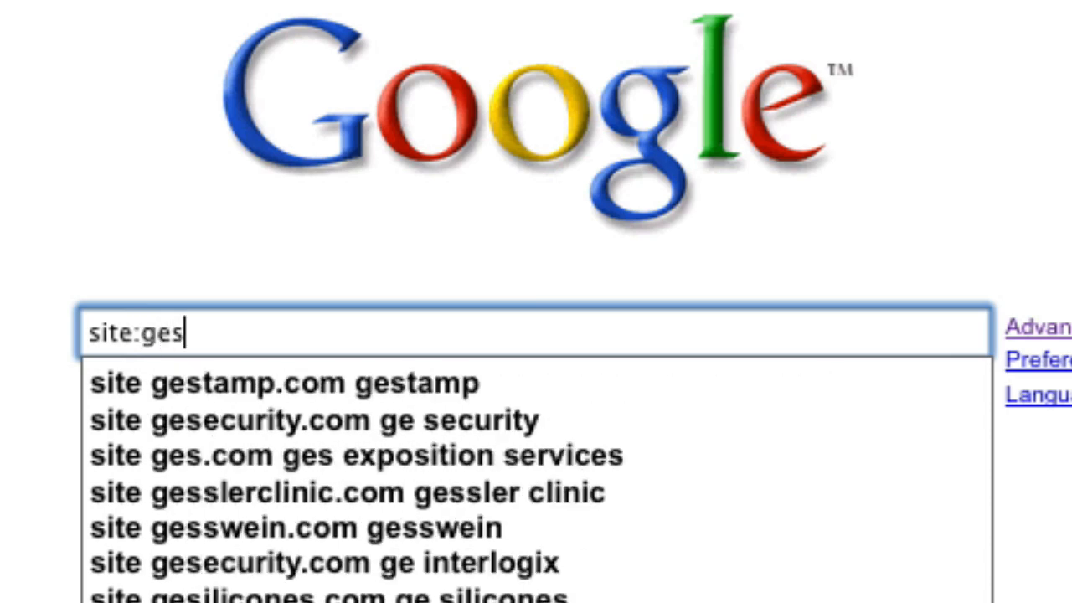
key("BackSpace")
type("mstoned")
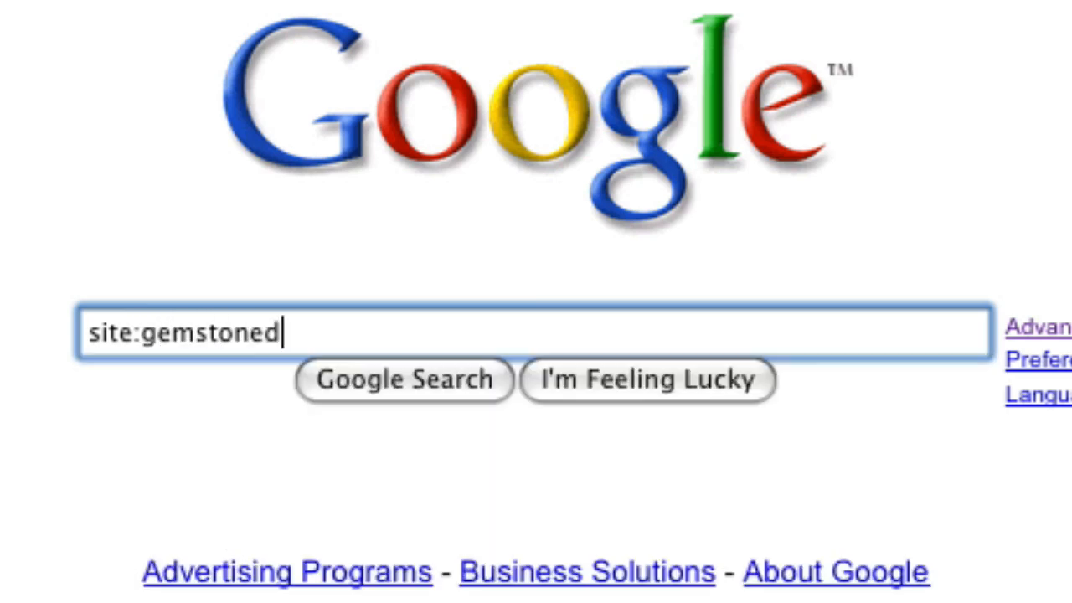
type("esigs")
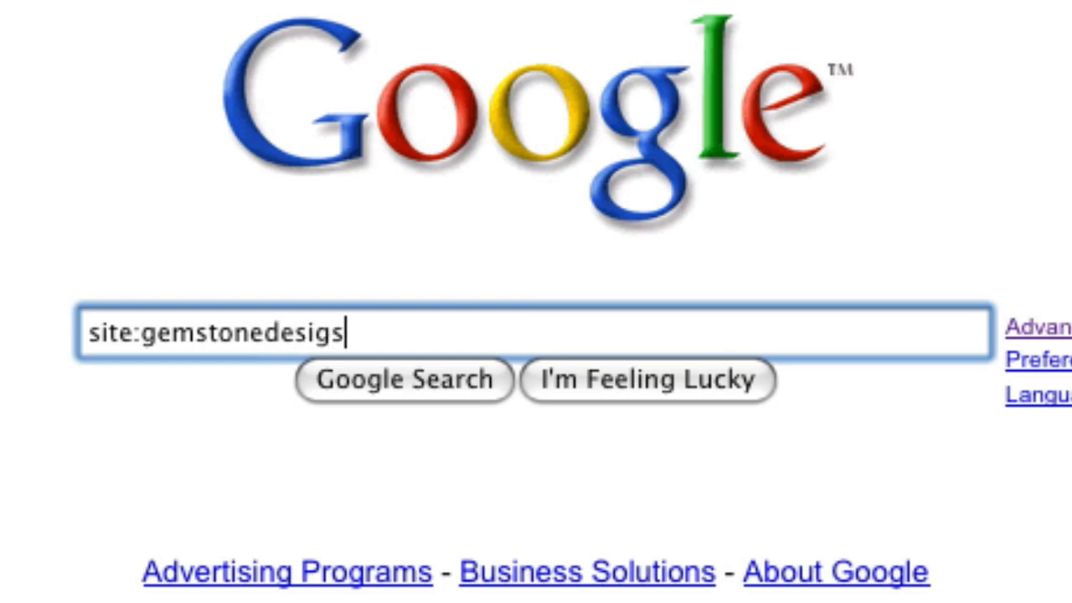
key("BackSpace")
type("nsforyou.com")
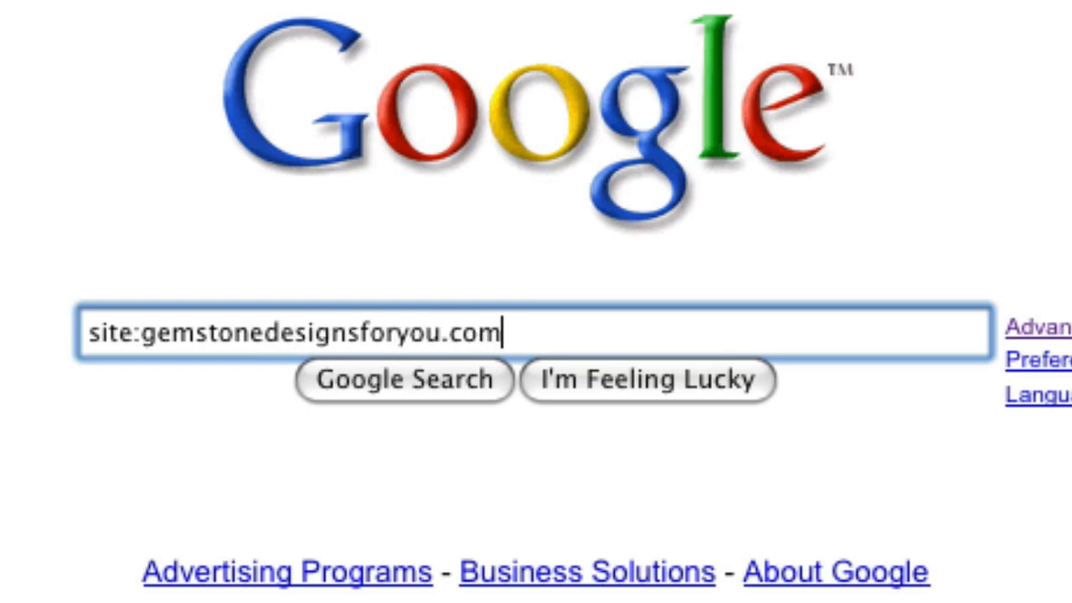
key("Return")
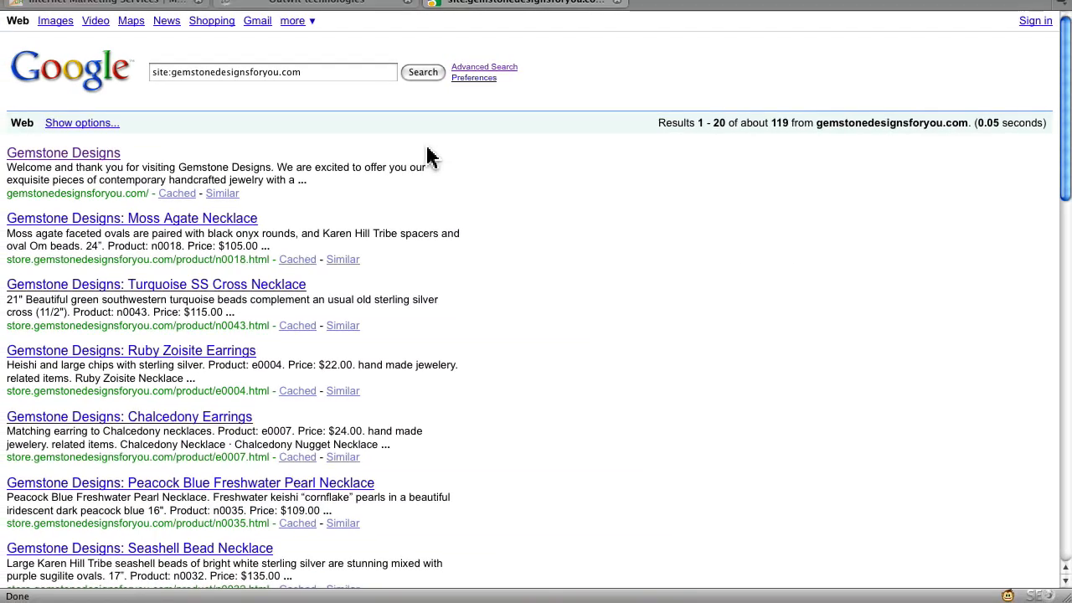
- Rerun the site search through Advanced Search with 100 results per page
scroll(527, 218, "down", 4)
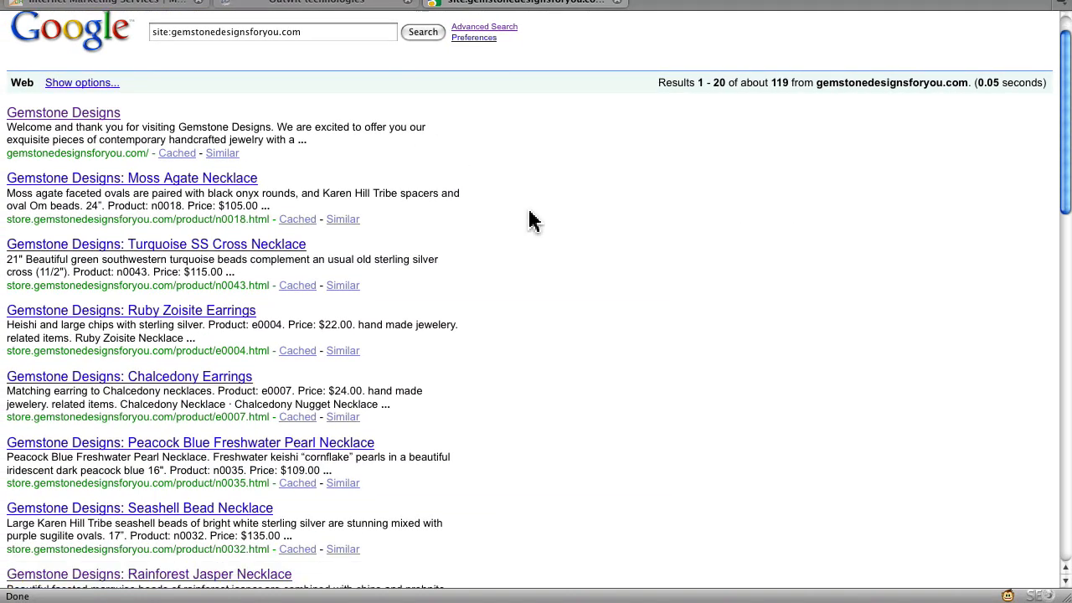
scroll(529, 220, "down", 20)
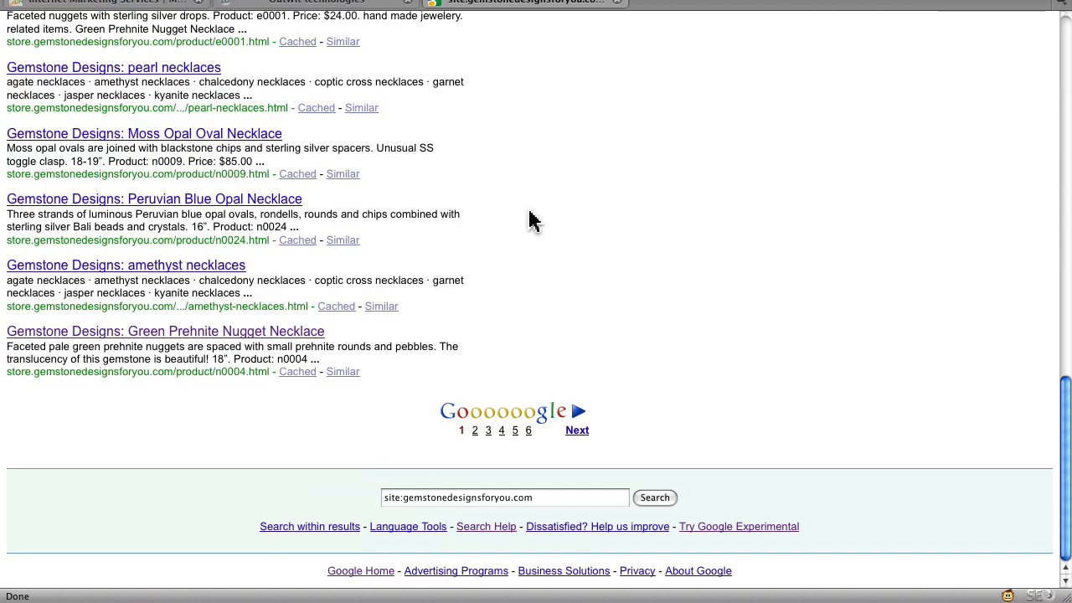
scroll(529, 219, "up", 20)
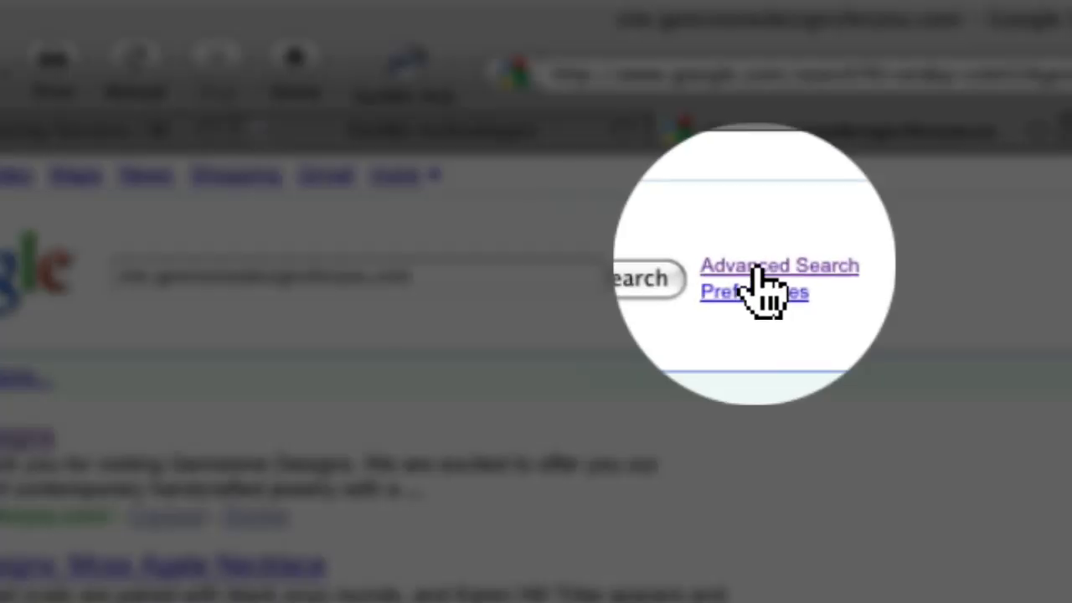
left_click(703, 229)
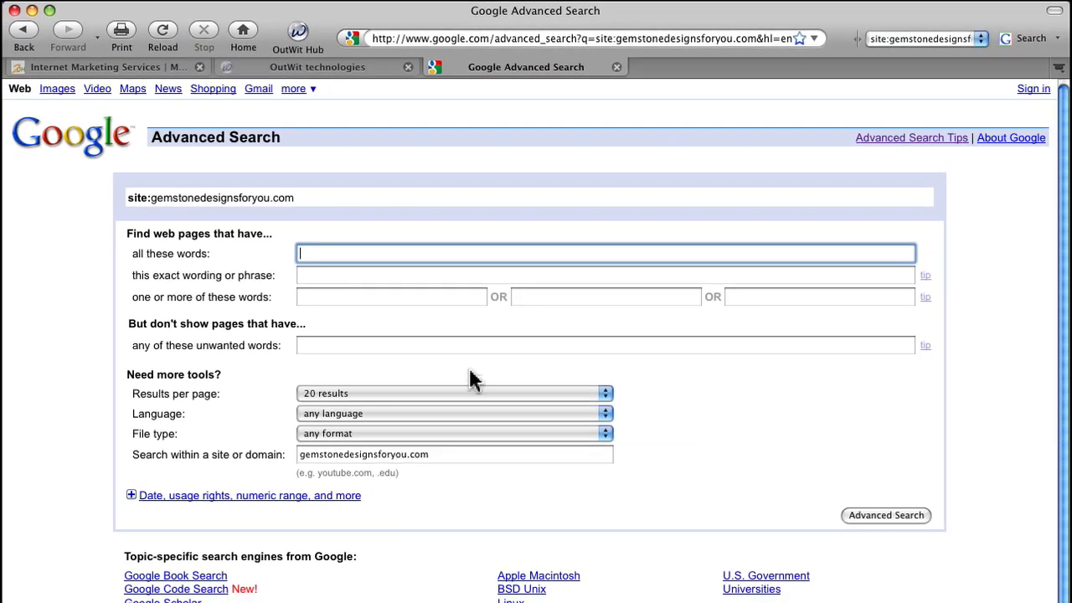
left_click(455, 393)
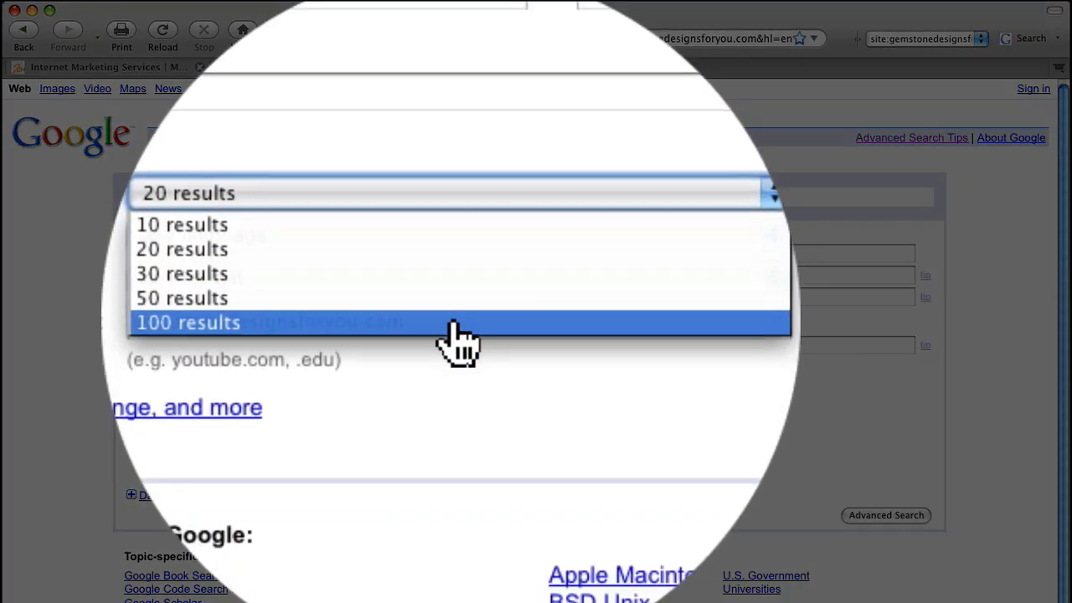
left_click(452, 327)
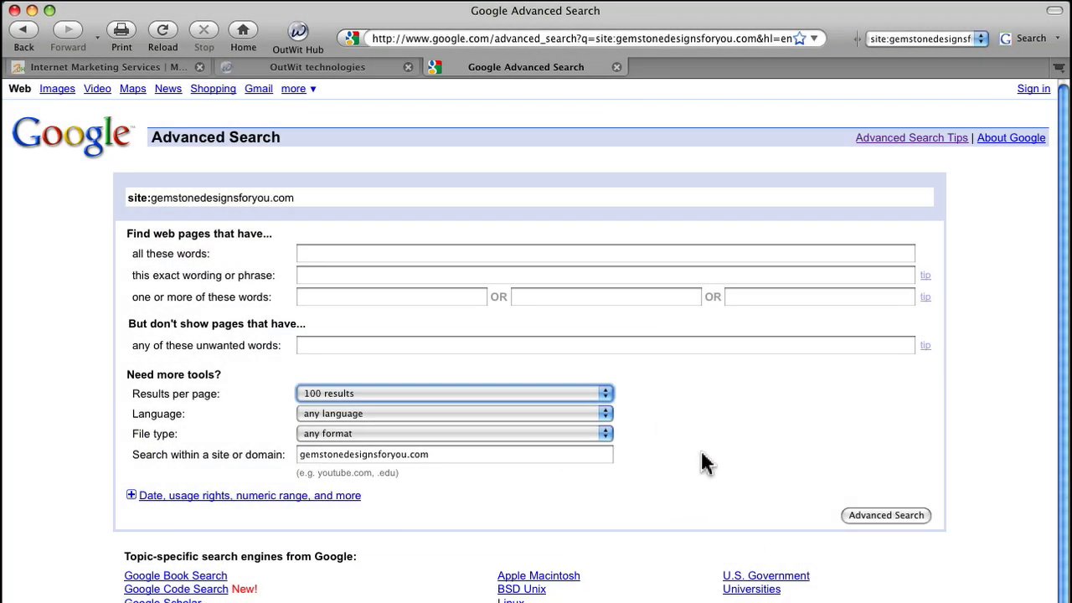
left_click(869, 509)
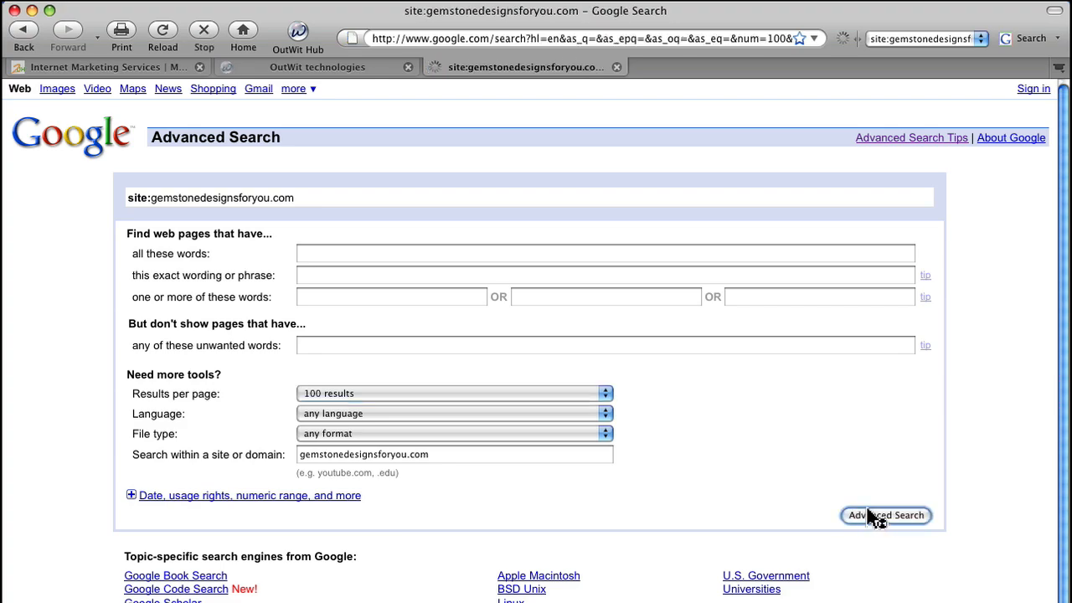
- Look through the listed pages of gemstonedesignsforyou.com on both the first and second results pages
scroll(724, 372, "down", 20)
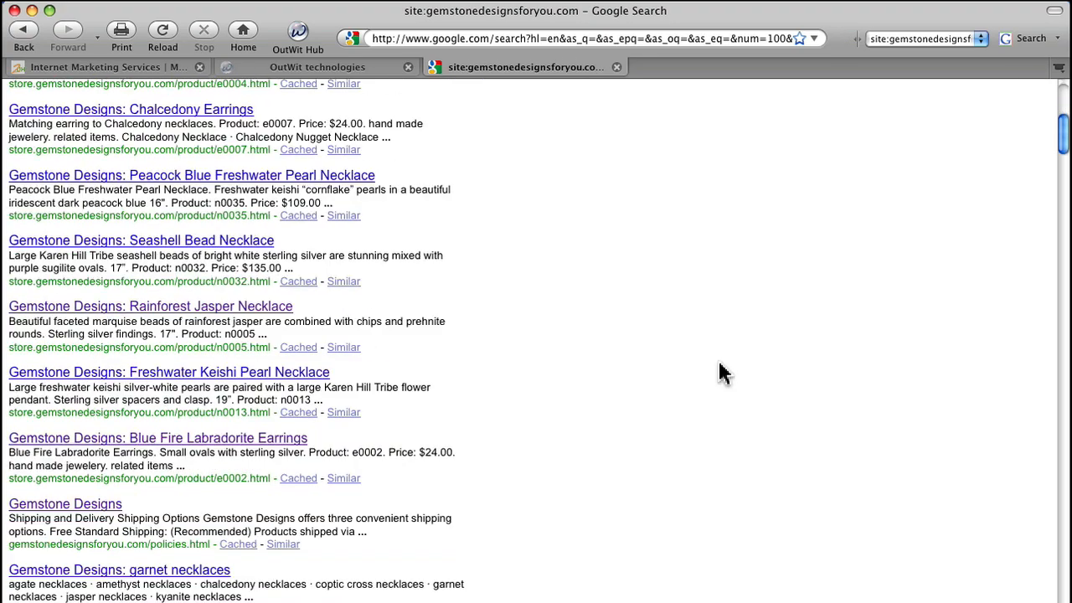
scroll(724, 373, "down", 20)
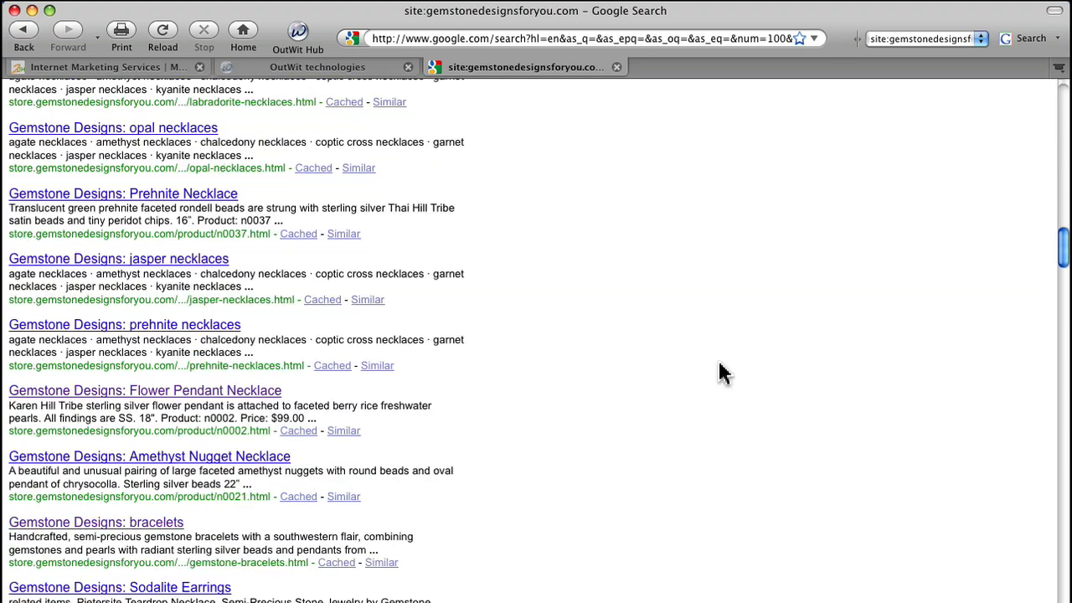
scroll(724, 372, "down", 20)
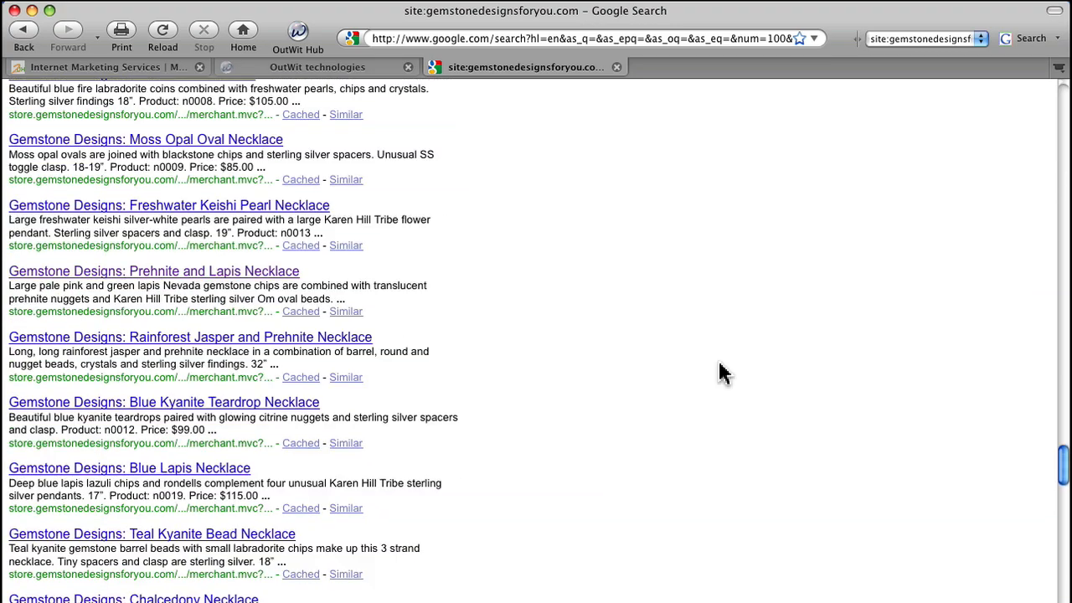
scroll(724, 372, "down", 5)
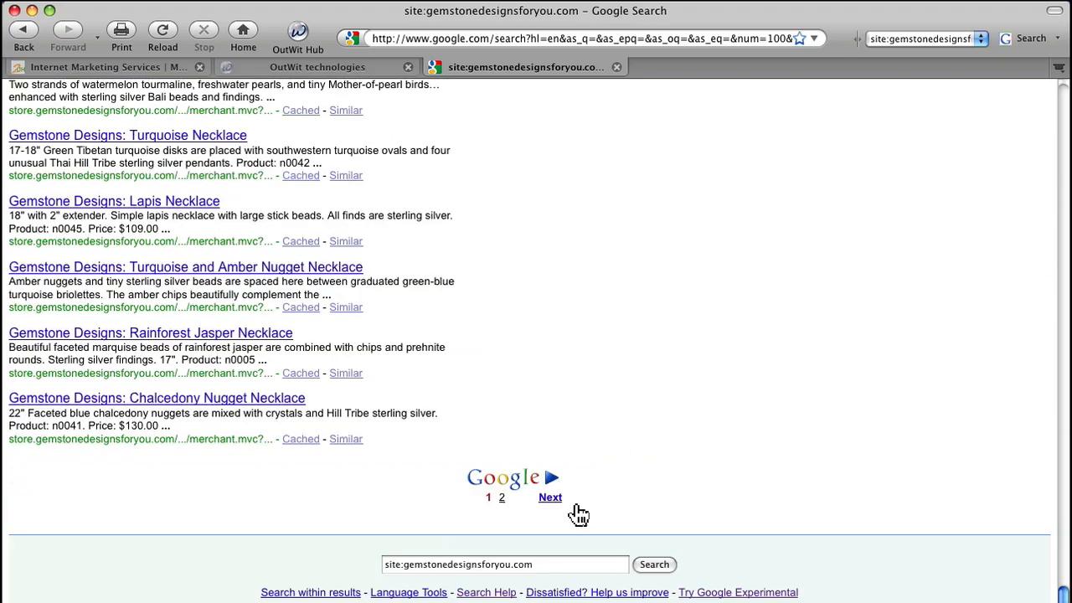
left_click(550, 500)
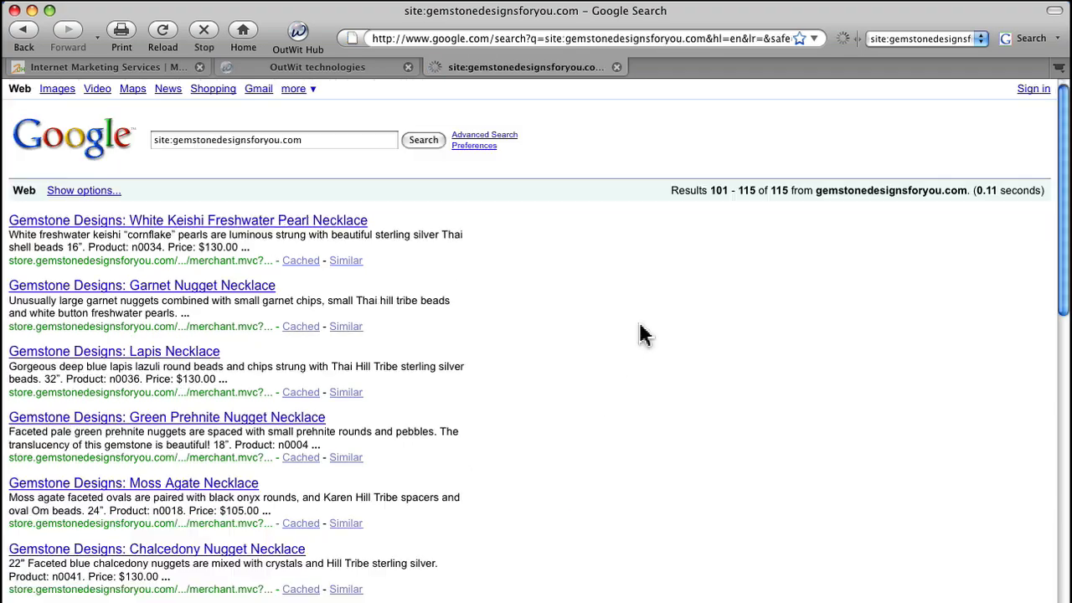
scroll(645, 329, "down", 10)
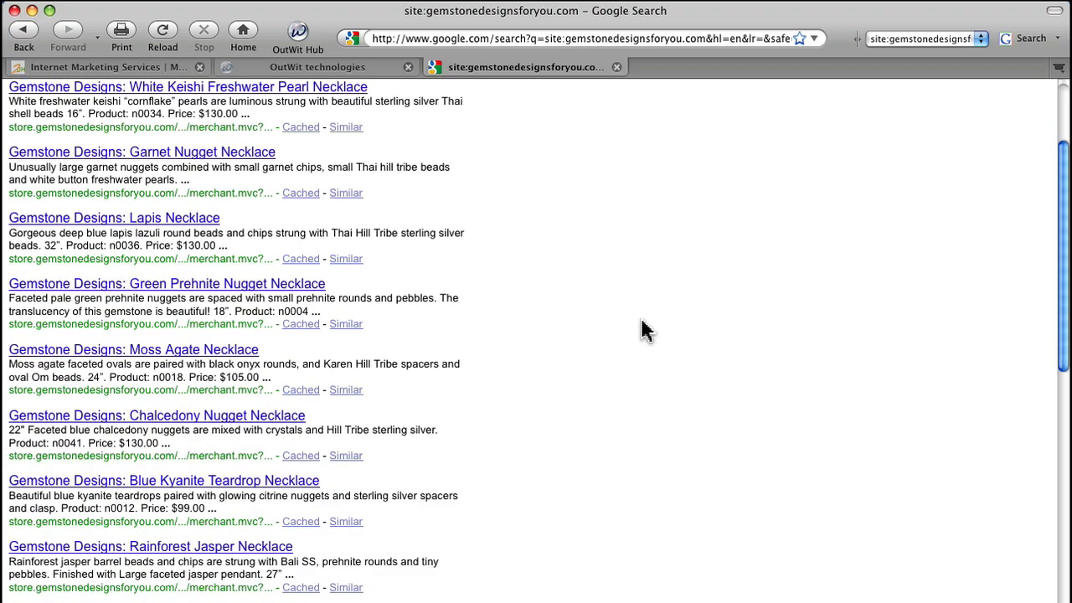
scroll(644, 329, "down", 10)
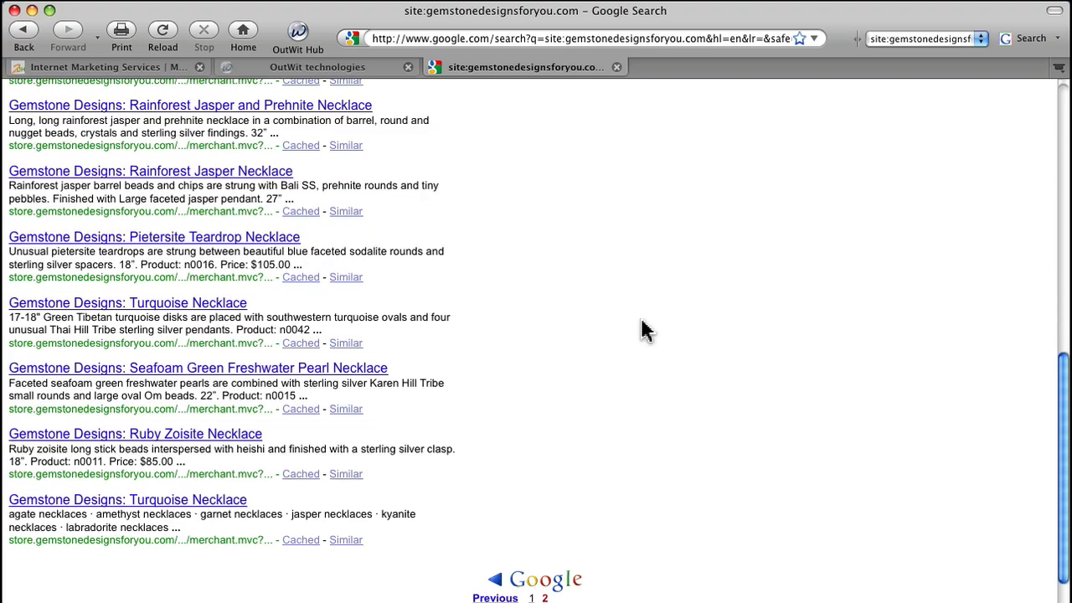
scroll(645, 329, "up", 20)
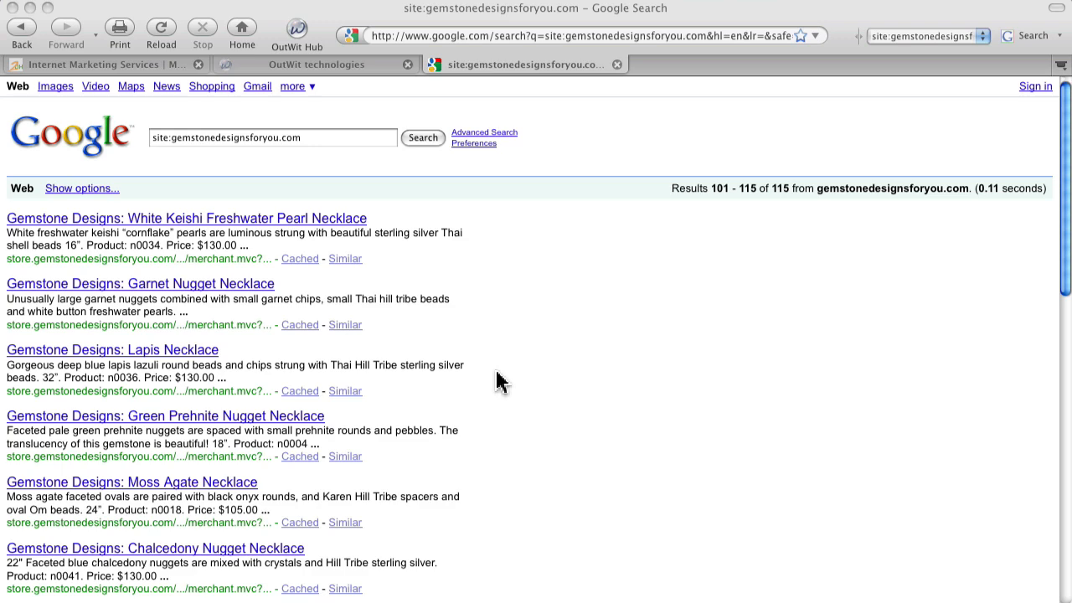
- Return to the first page of the site search results and open it in OutWit Hub
left_click(17, 38)
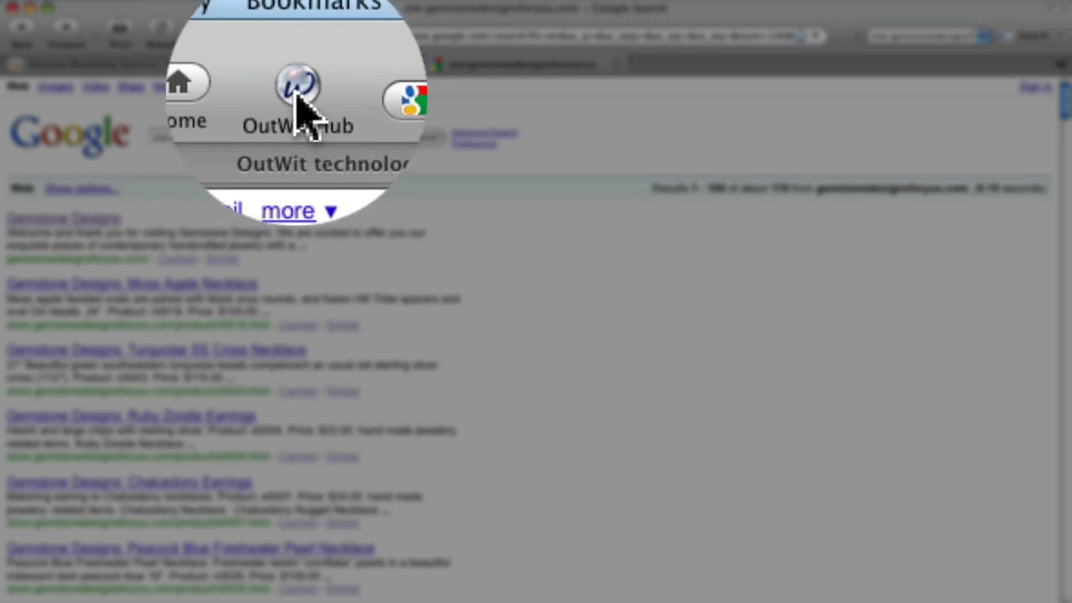
left_click(295, 93)
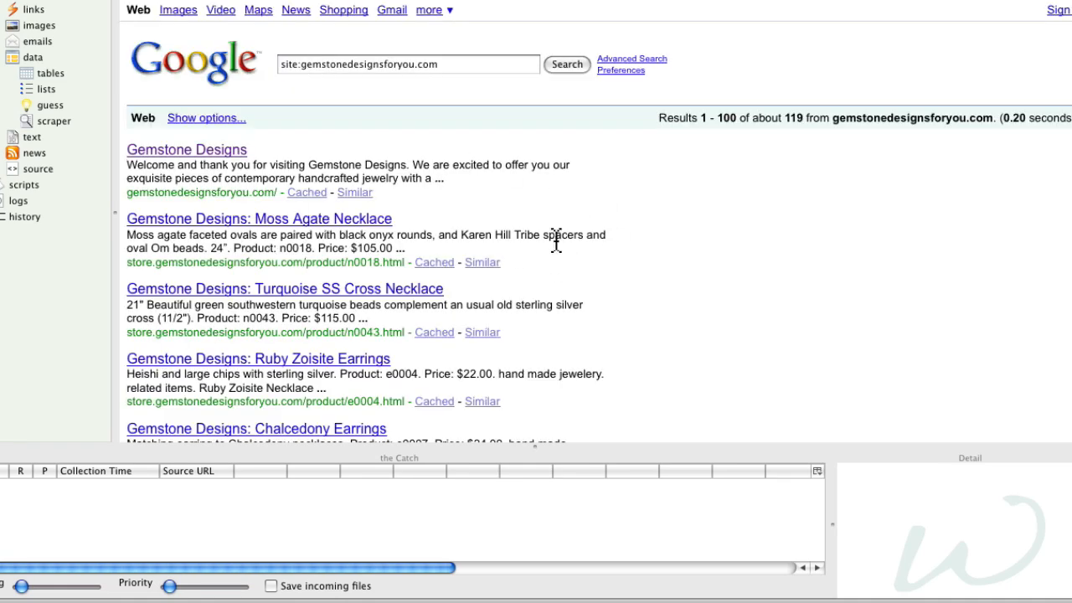
scroll(555, 239, "down", 3)
scroll(555, 238, "down", 10)
scroll(557, 241, "up", 15)
scroll(555, 238, "down", 15)
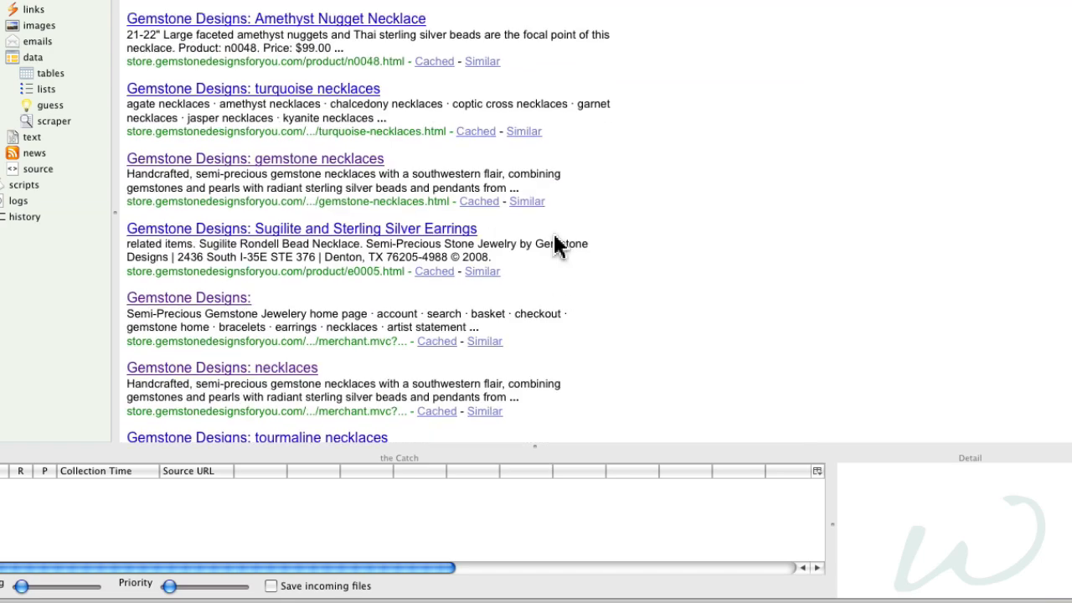
scroll(555, 238, "up", 10)
scroll(555, 239, "up", 15)
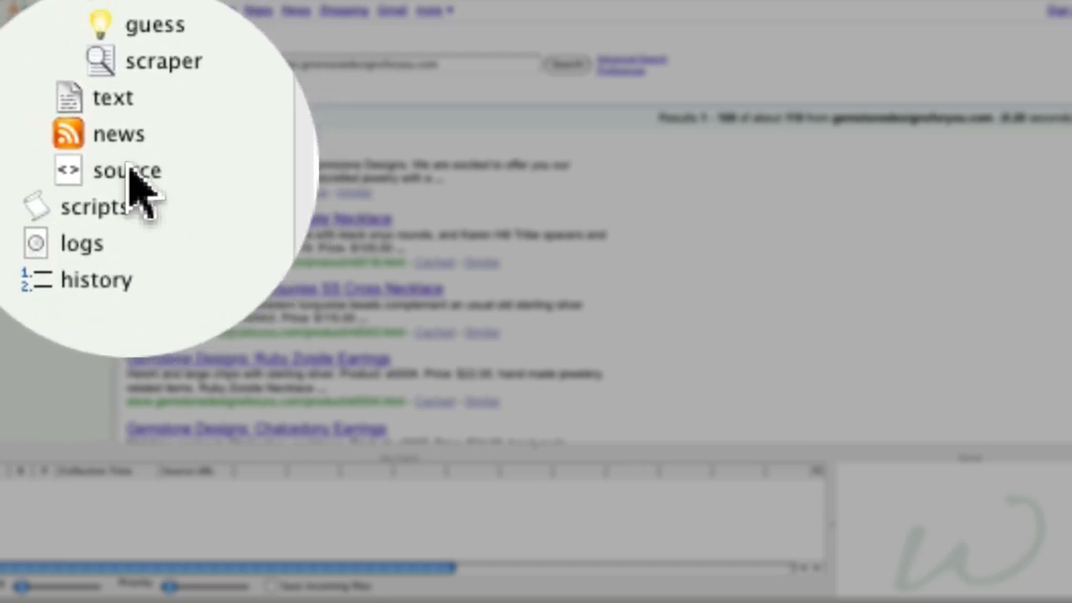
left_click(131, 171)
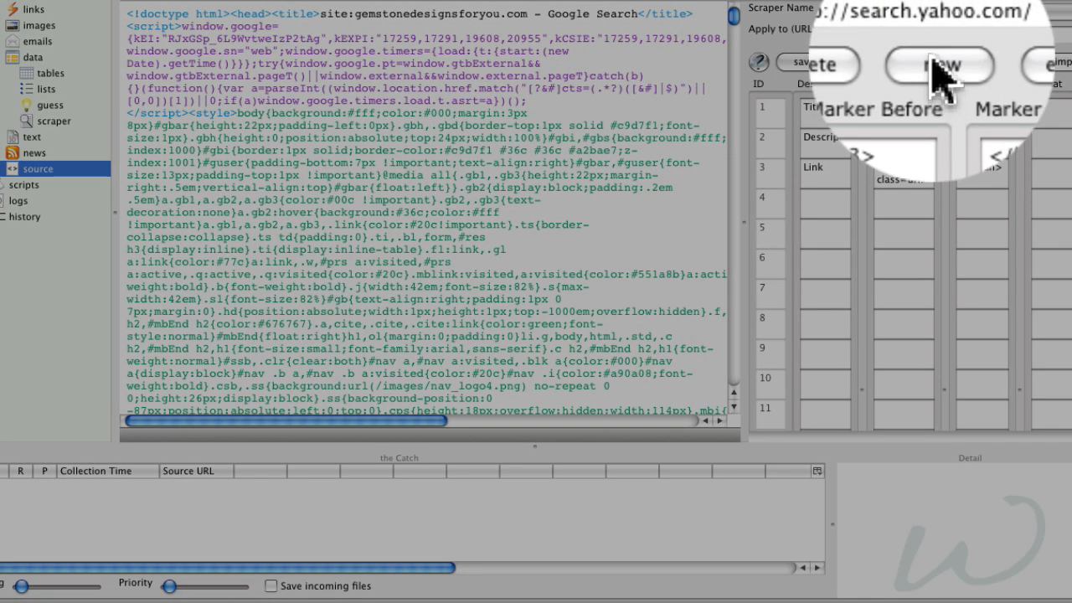
left_click(938, 57)
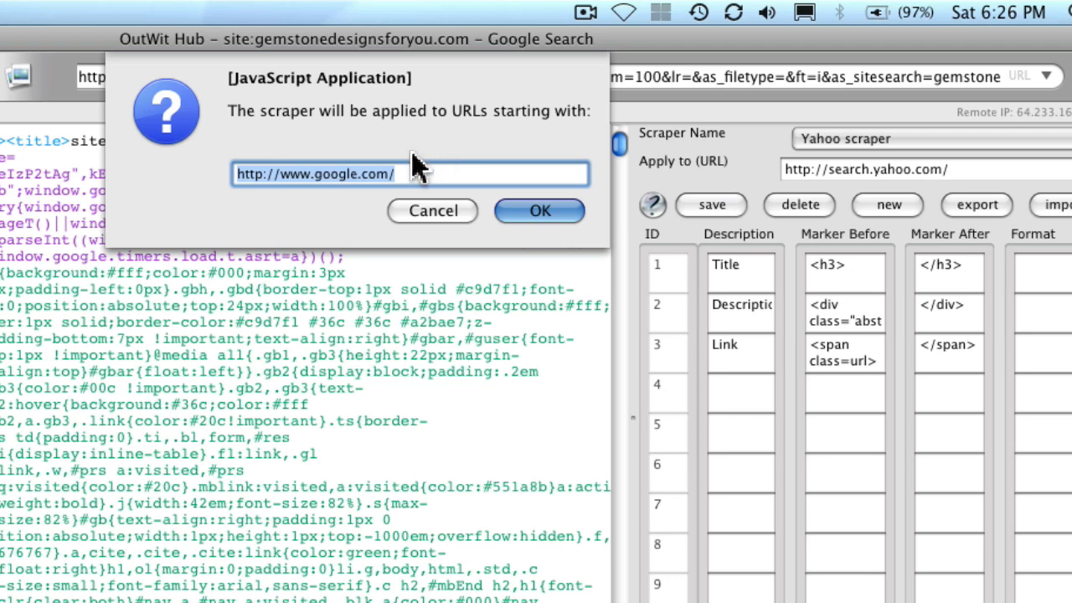
left_click(540, 213)
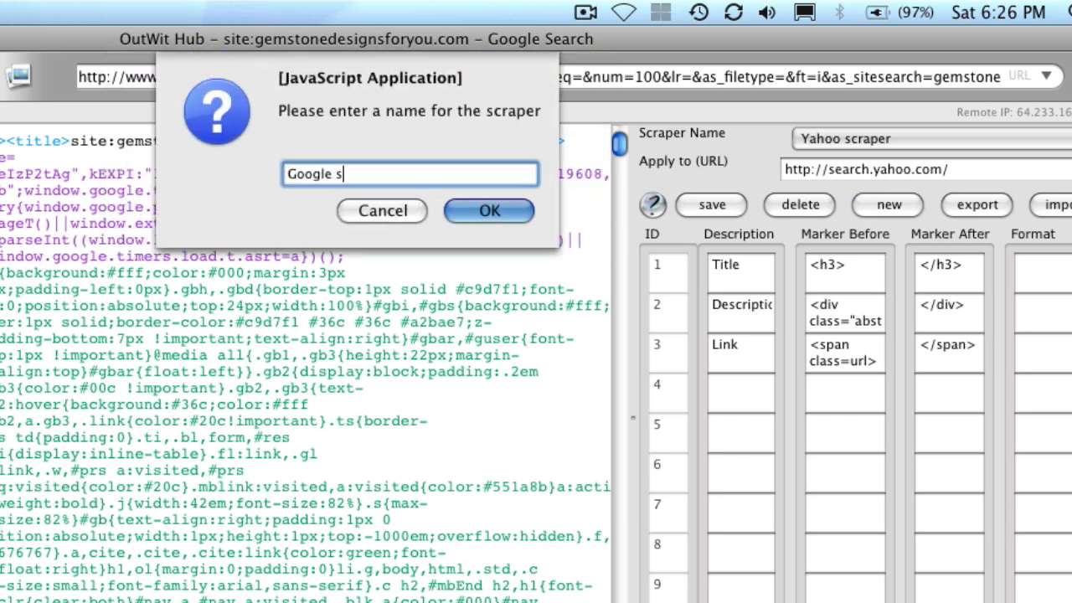
key("Return")
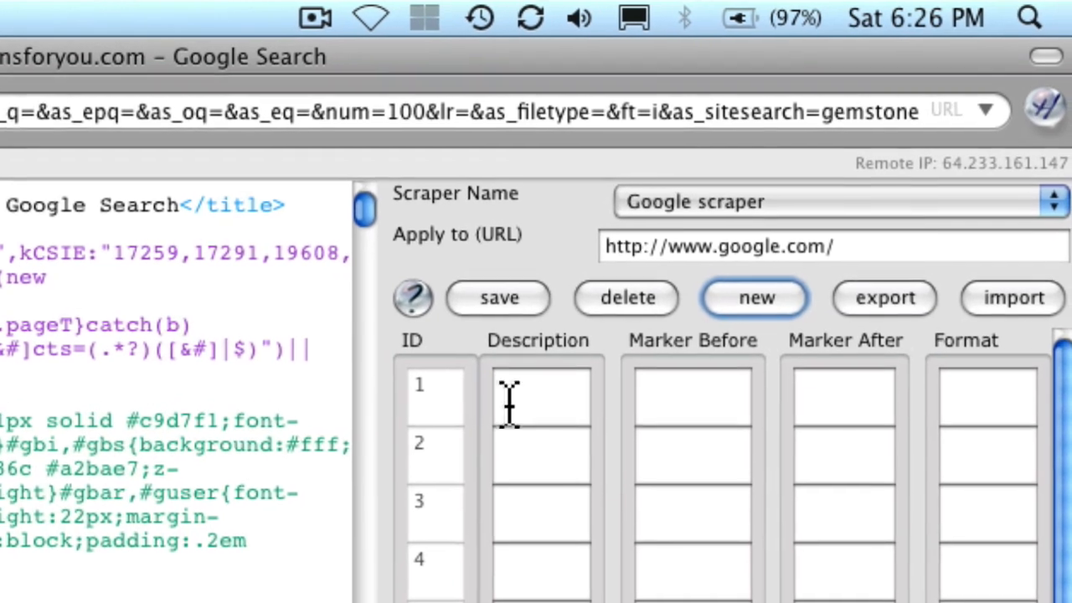
- Enter "Title" and "Description" as the descriptions of rows 1 and 2 in the Google scraper
left_click(552, 385)
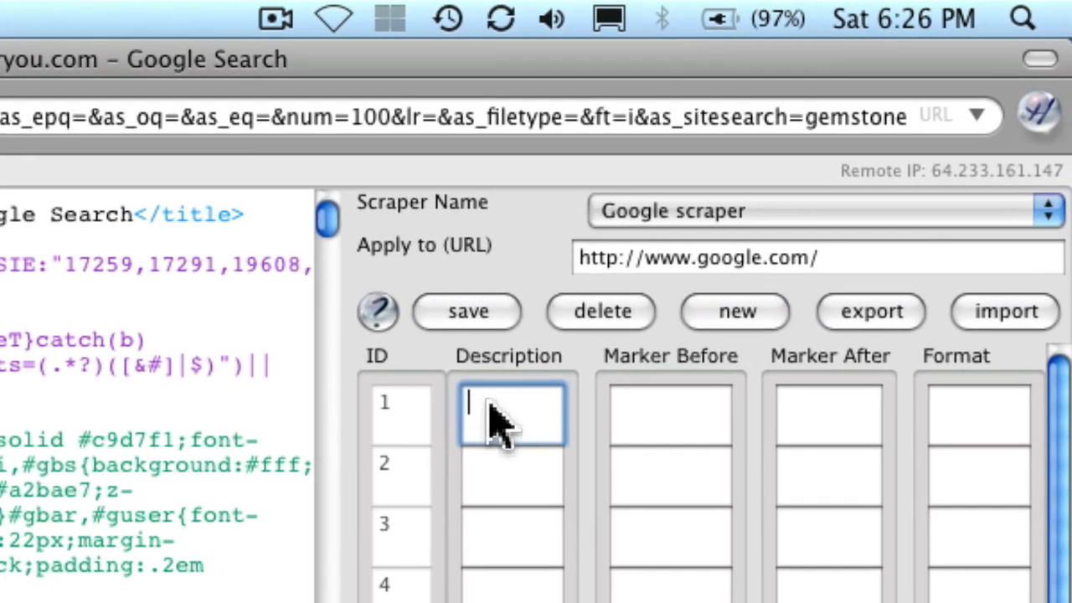
type("Title")
left_click(515, 460)
type("Descriptio")
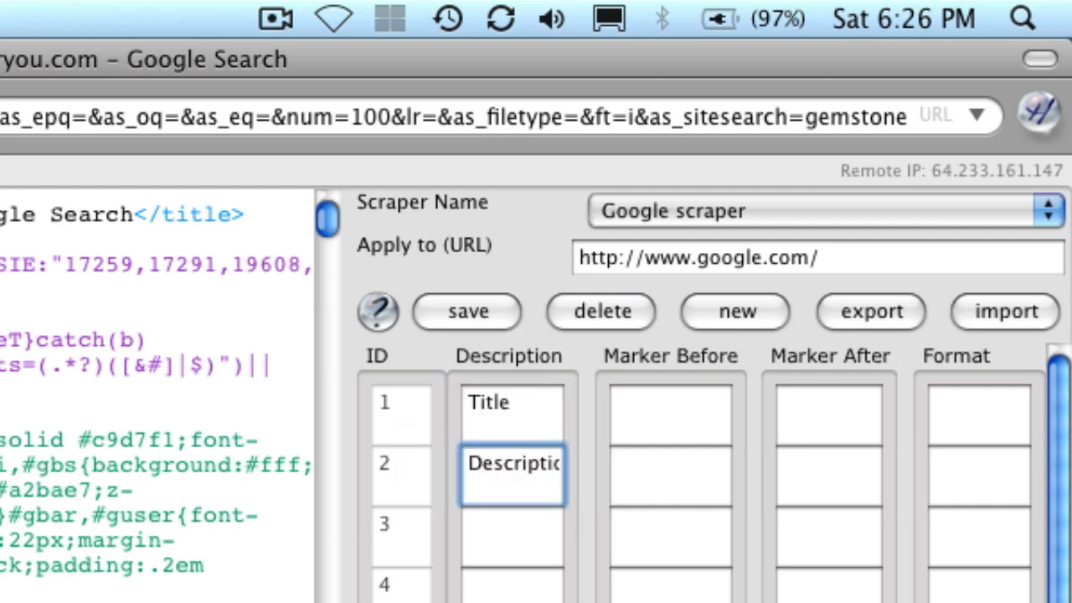
- Widen the Description column and enter "URL" as the description of row 3 in the Google scraper
left_click_drag(583, 426, 608, 431)
left_click(528, 545)
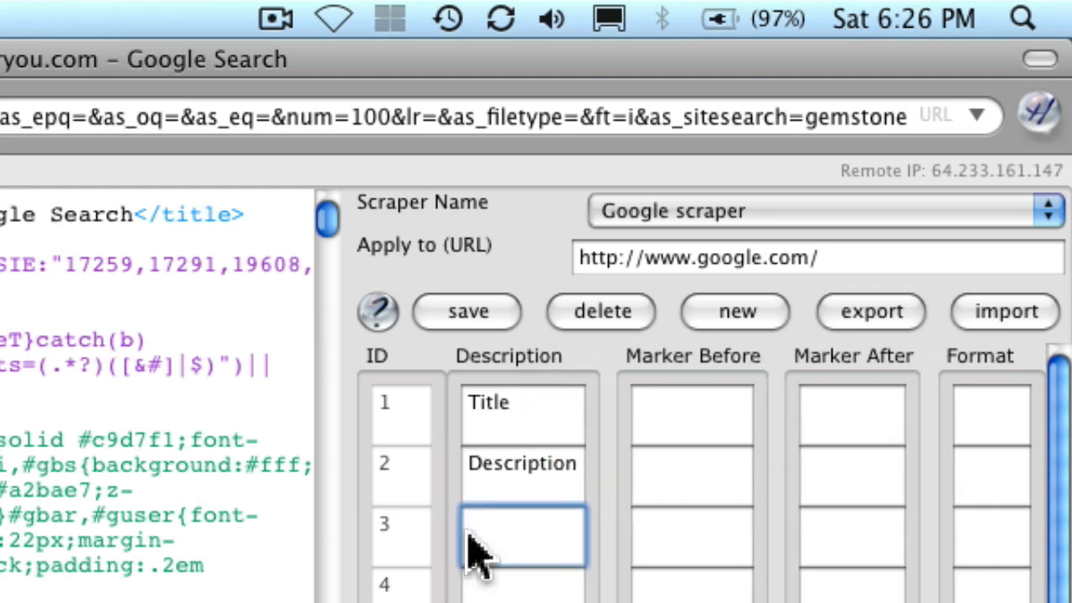
type("URL")
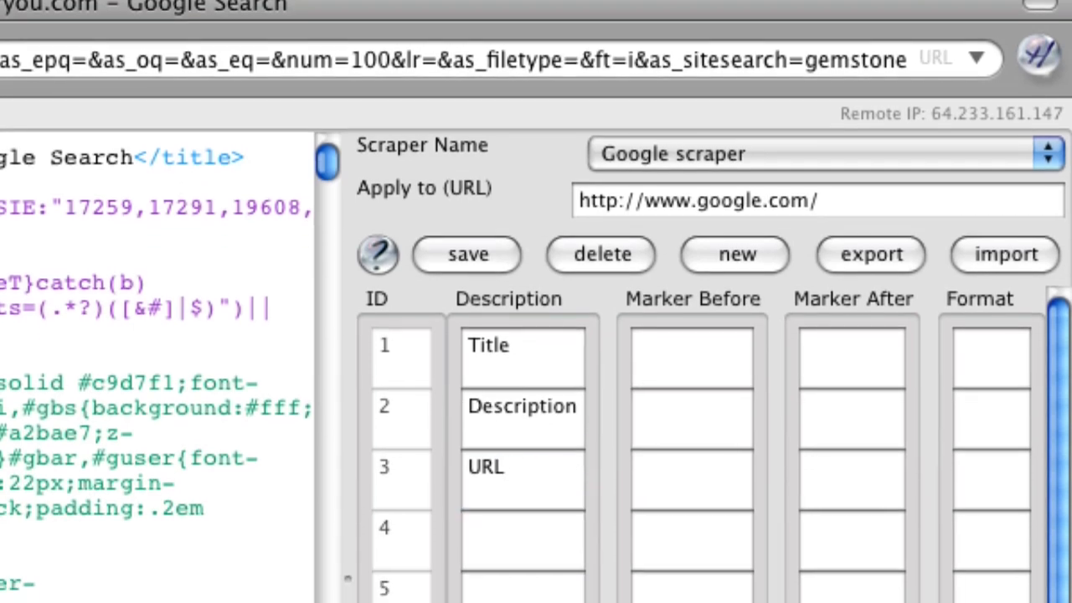
- Look through the page source for the code of the first search result
scroll(157, 351, "down", 12)
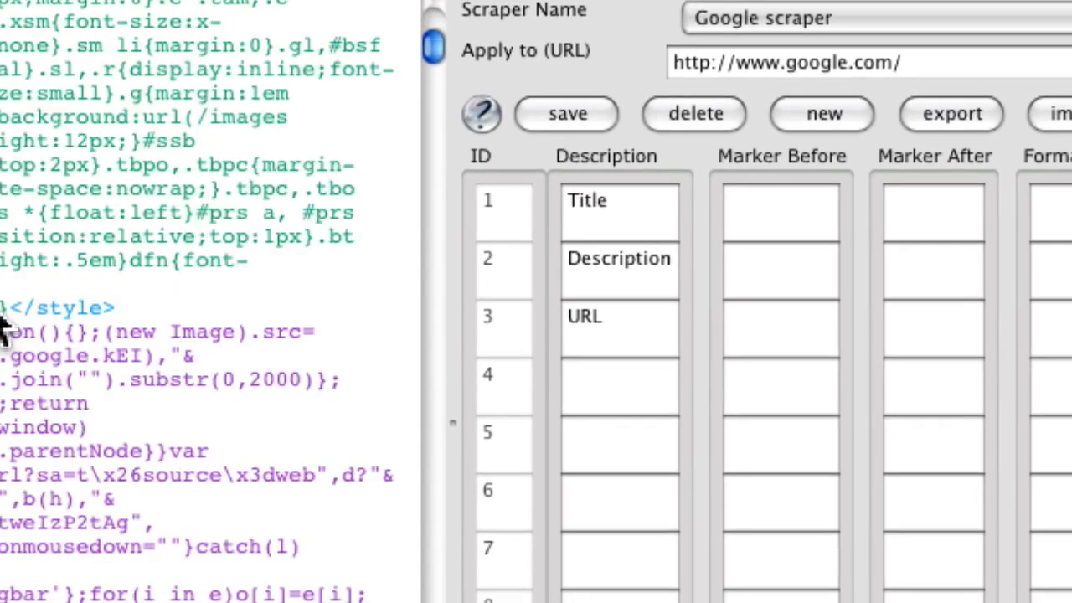
scroll(4, 330, "down", 10)
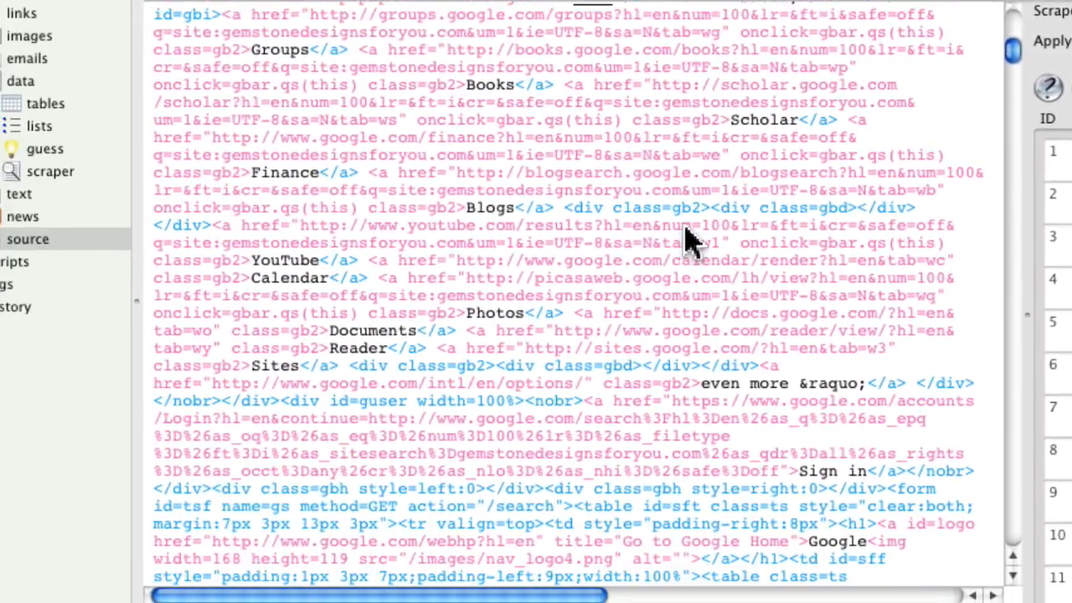
scroll(685, 239, "down", 10)
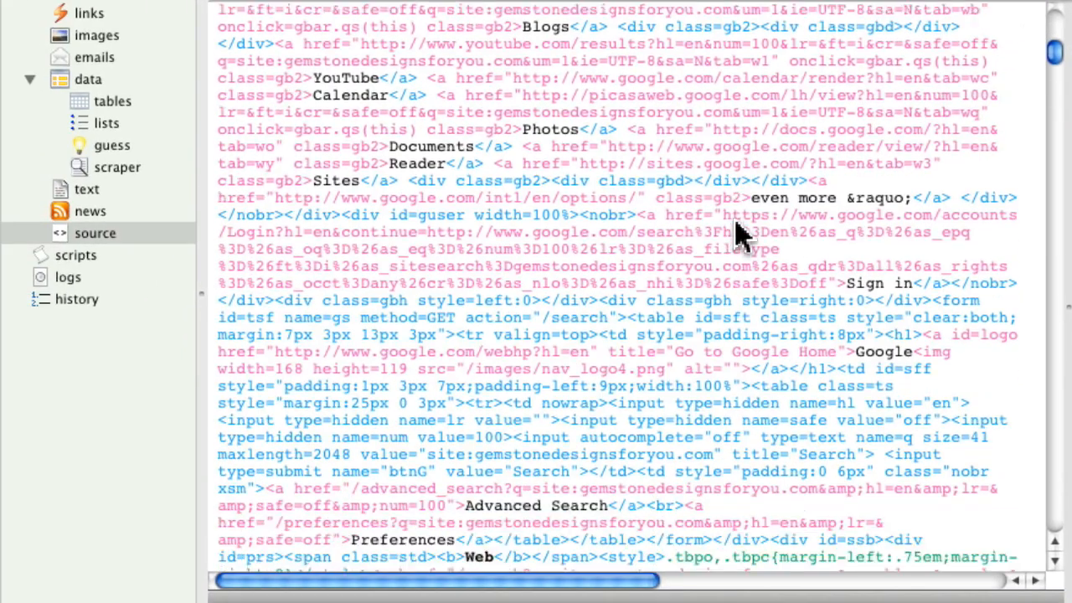
scroll(737, 235, "down", 10)
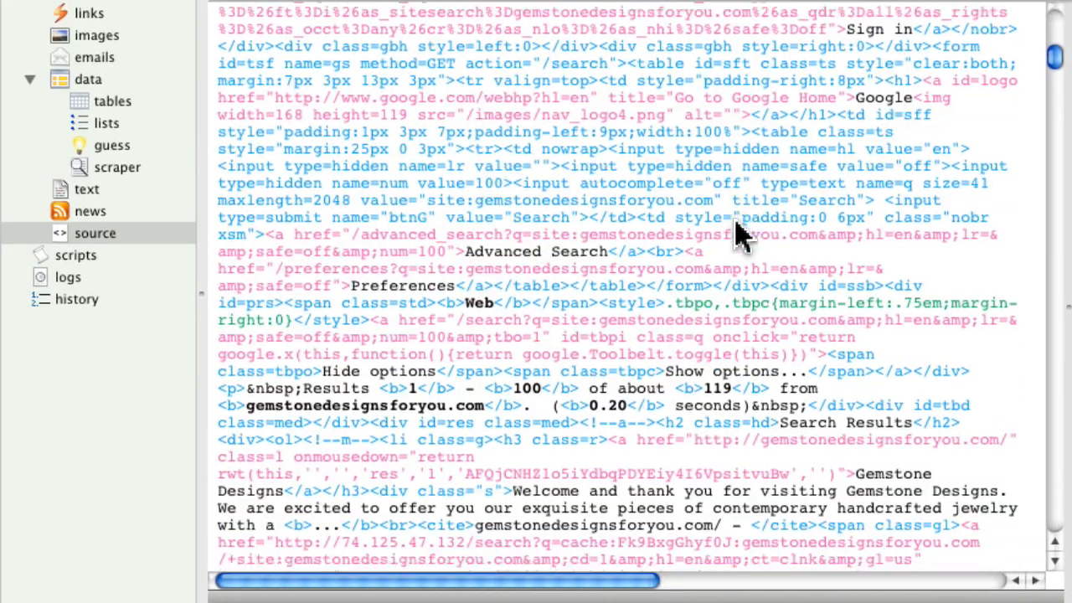
scroll(737, 235, "down", 5)
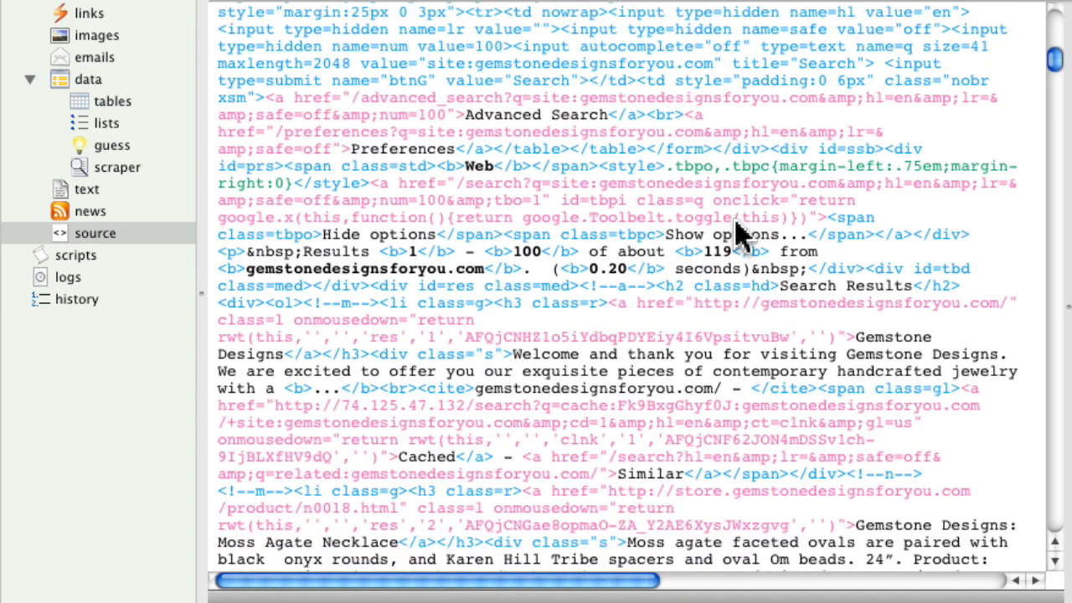
right_click(737, 235)
left_click(689, 232)
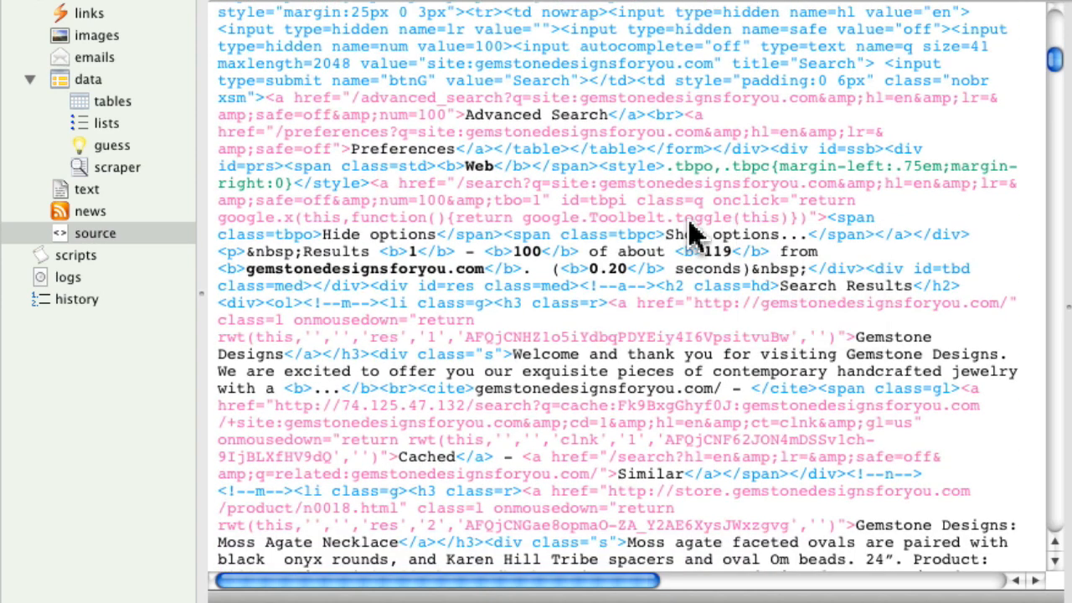
scroll(692, 234, "down", 1)
scroll(692, 234, "down", 7)
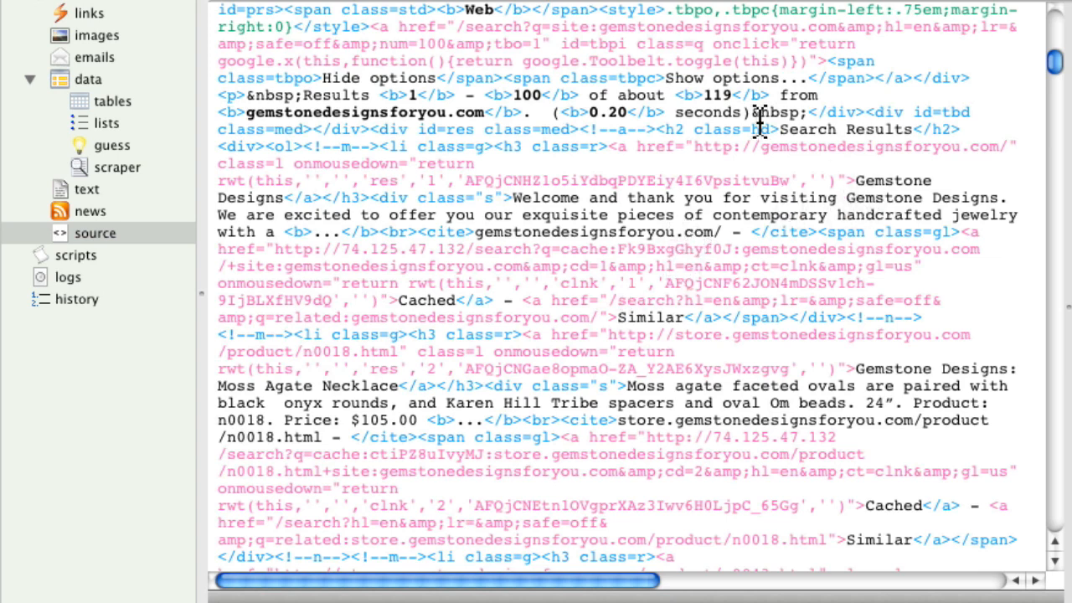
- Examine the tags and link code that precede the first result's title in the source
left_click_drag(856, 180, 615, 138)
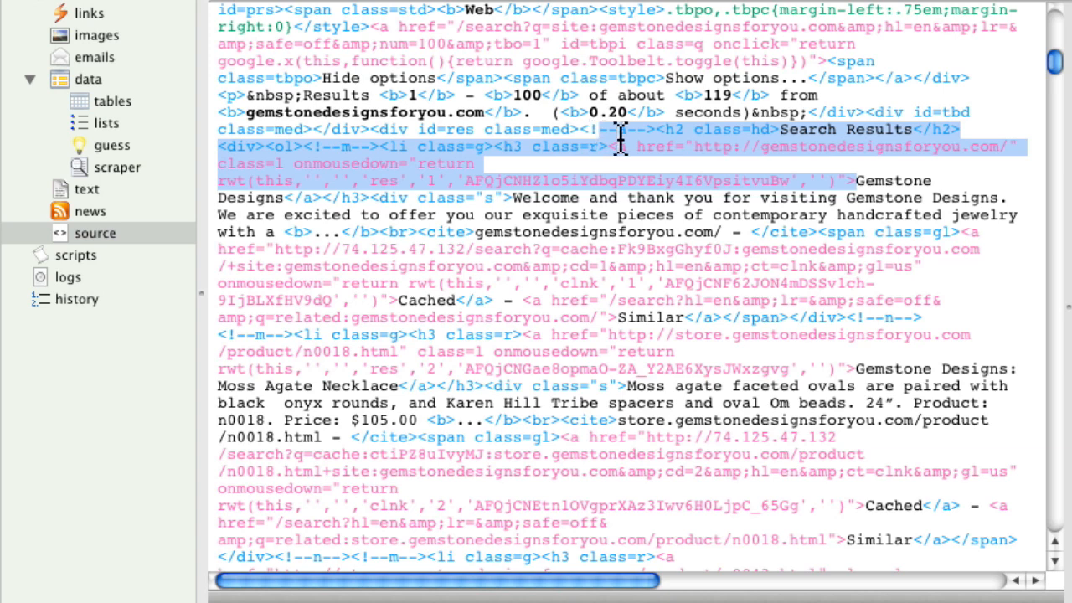
left_click_drag(619, 138, 382, 151)
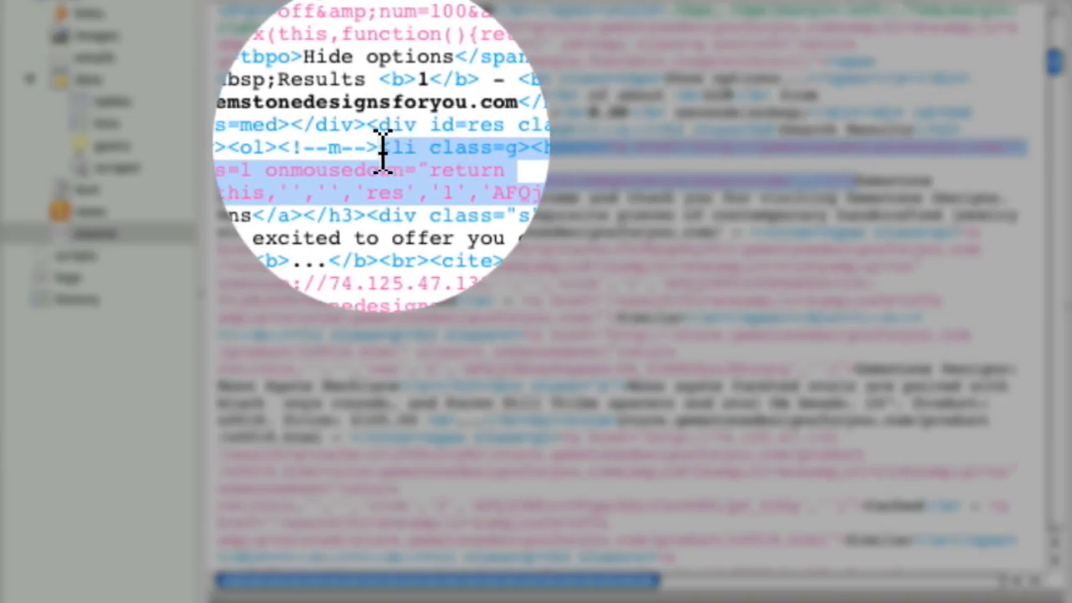
left_click(411, 155)
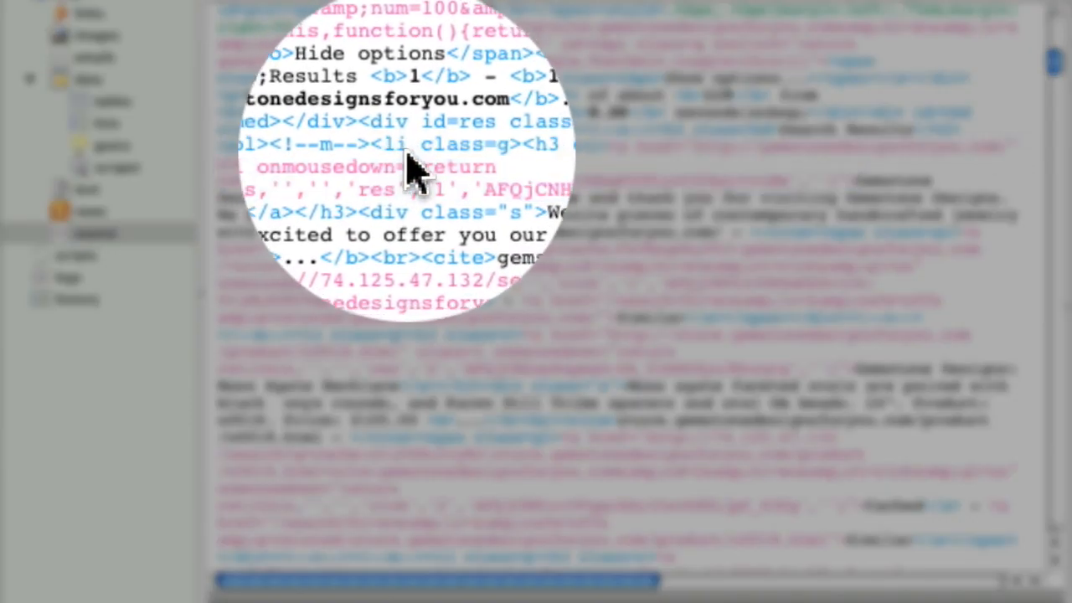
left_click_drag(388, 150, 602, 155)
left_click(600, 159)
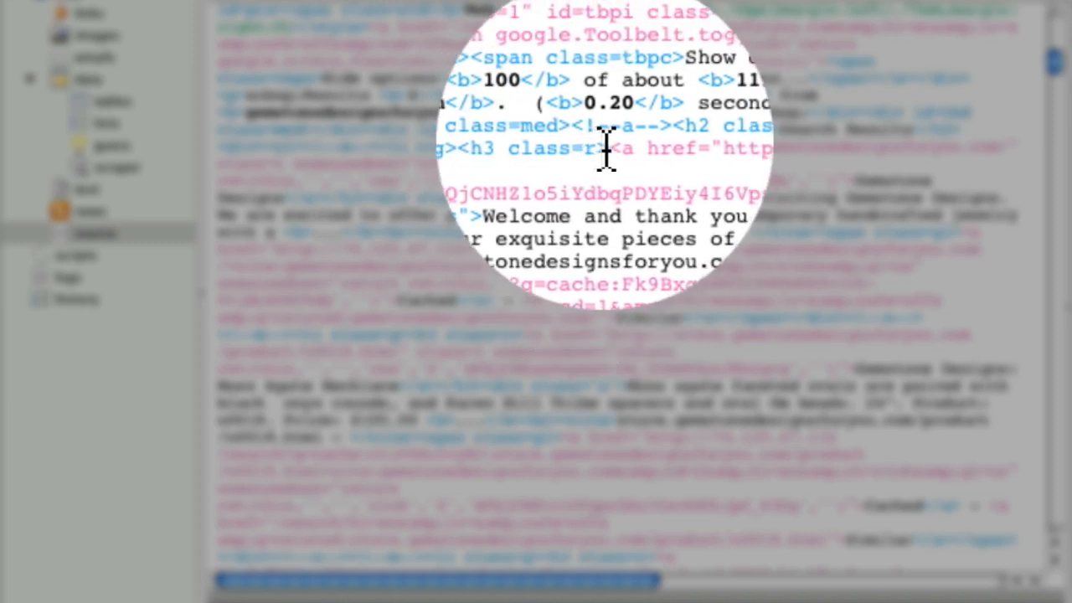
left_click_drag(605, 152, 850, 180)
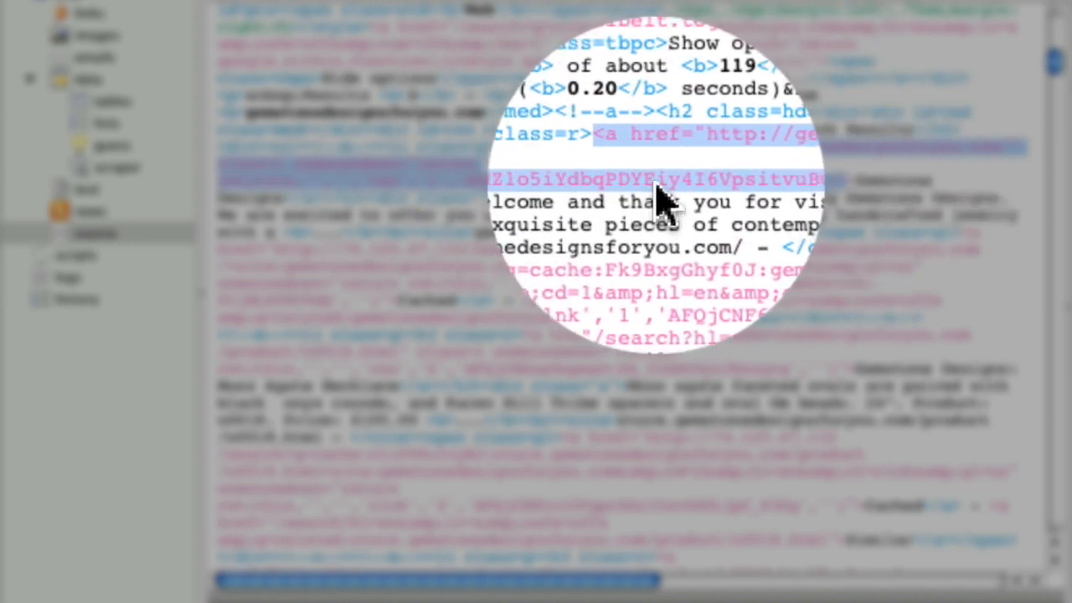
left_click(710, 218)
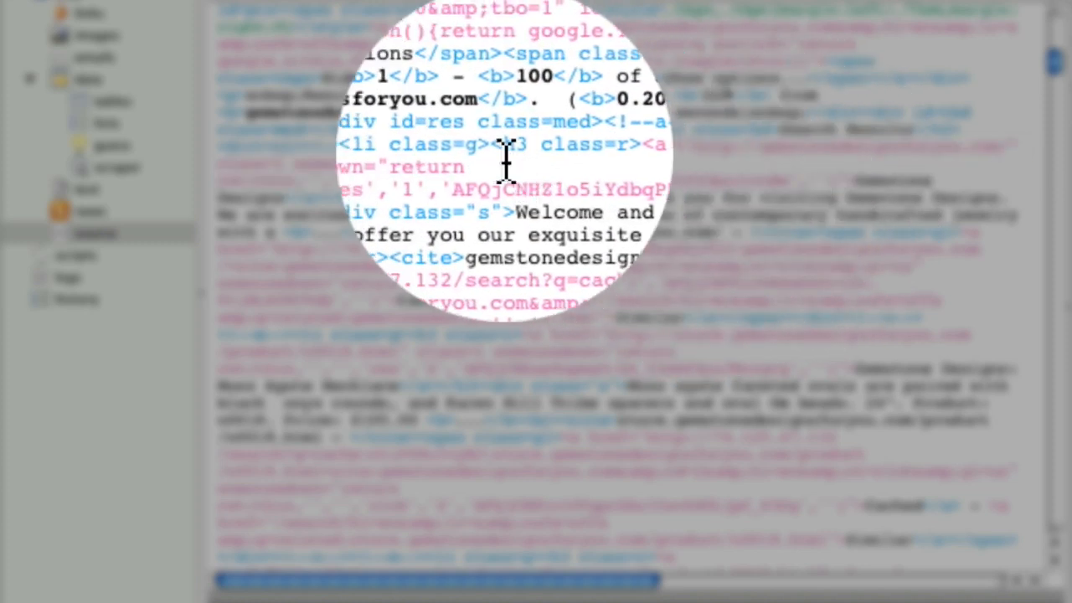
- Copy <h3 class=r> and </h3> from the source into the Title row as its before and after markers
left_click_drag(494, 157, 610, 157)
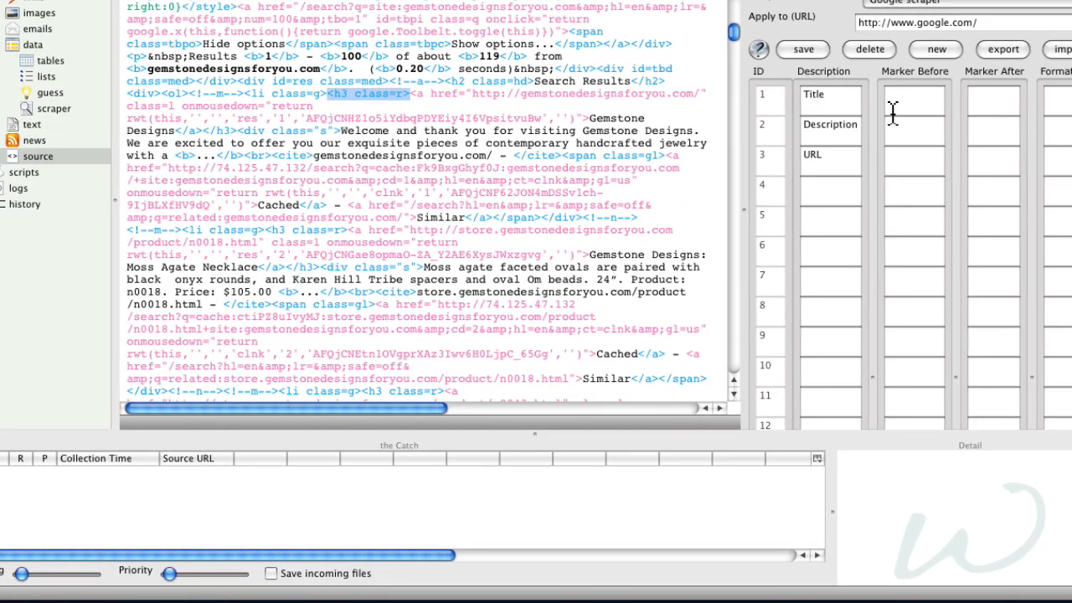
left_click(998, 116)
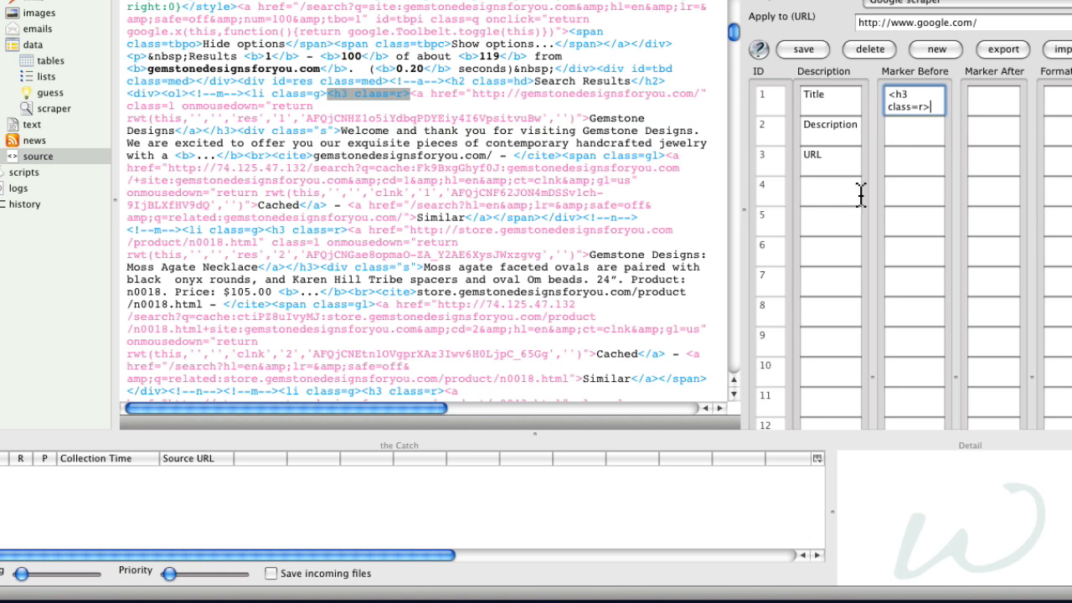
left_click(505, 156)
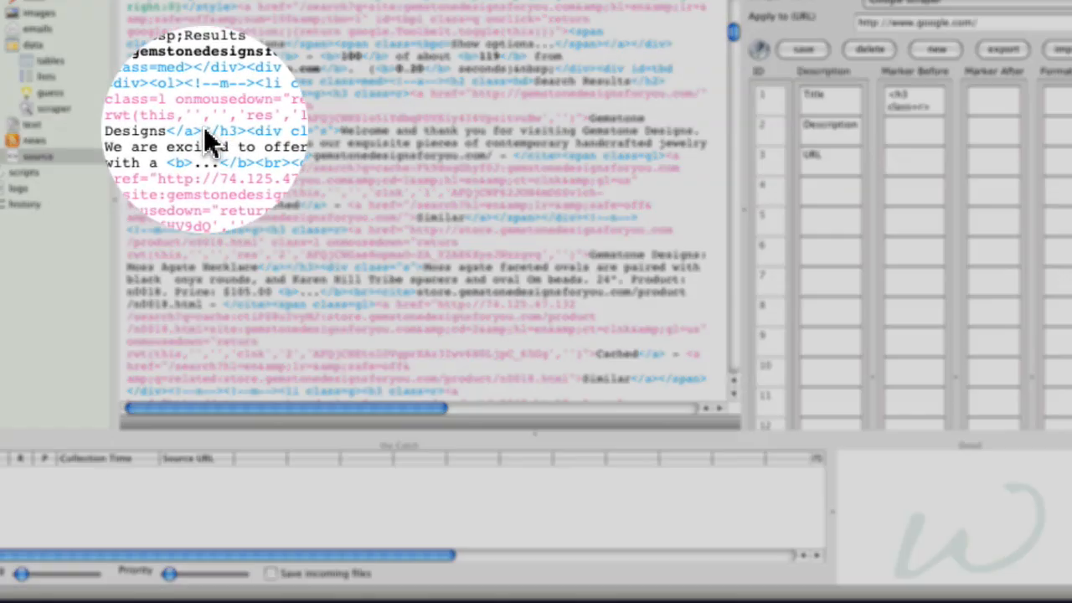
left_click_drag(203, 130, 233, 131)
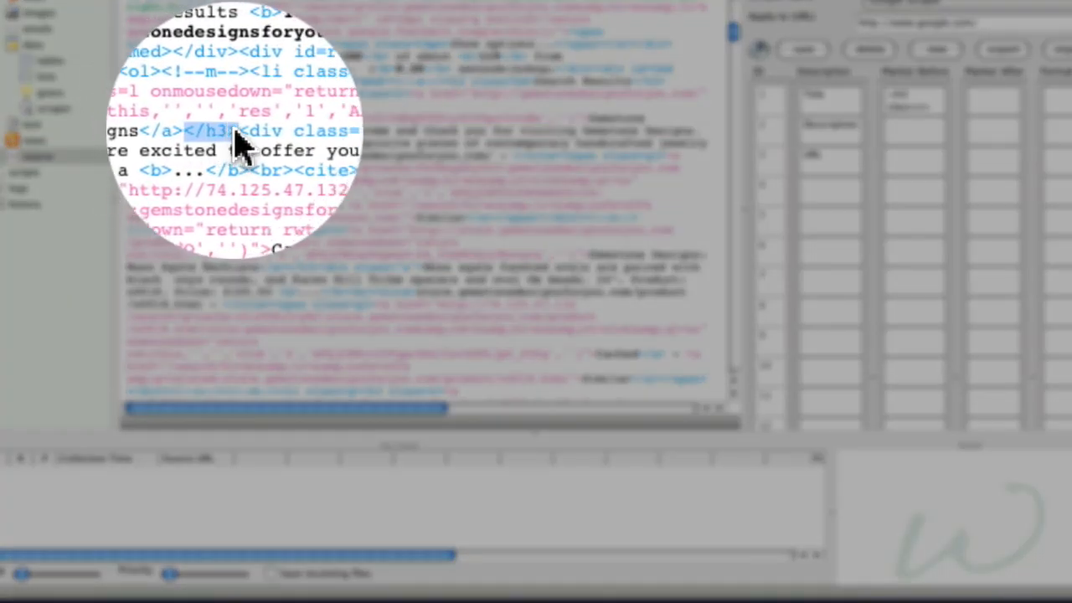
left_click(929, 149)
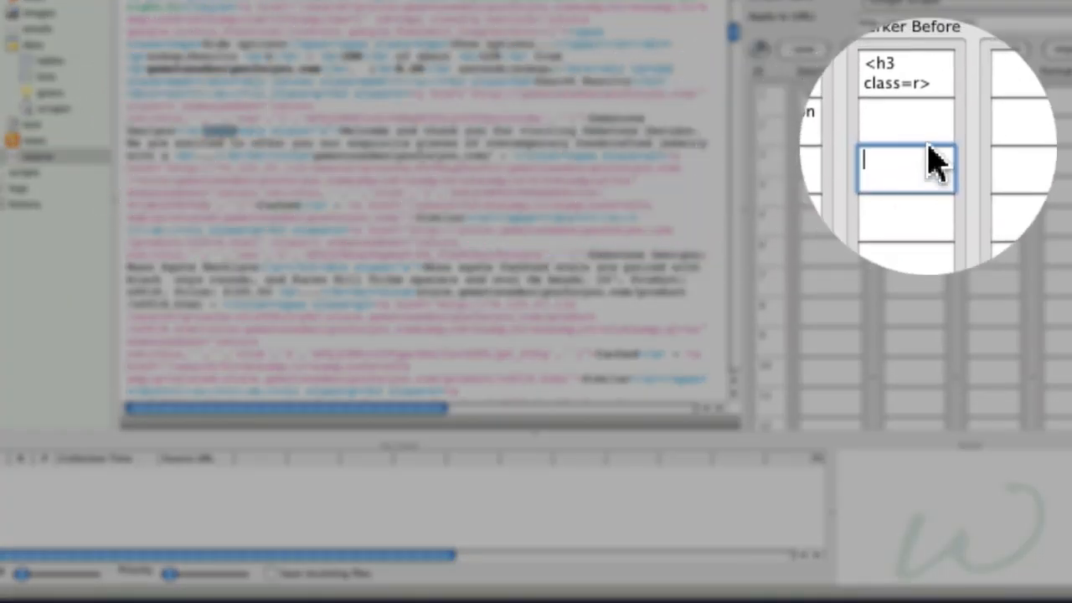
left_click(974, 106)
type("</h3>")
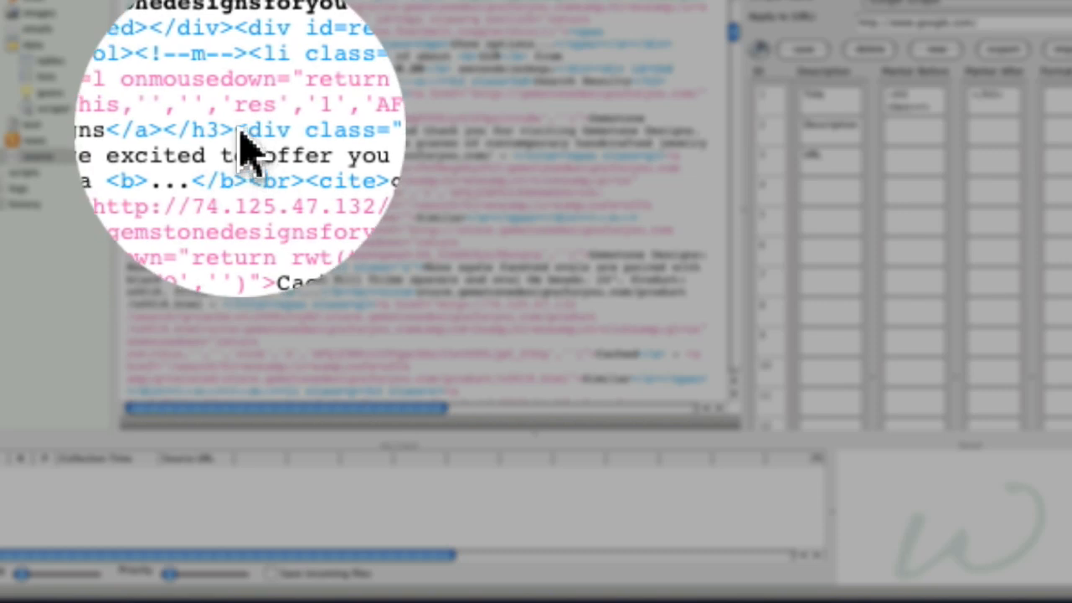
- Copy <div class="s"> and <br><cite> from the source into the Description row as its before and after markers
left_click_drag(239, 132, 332, 133)
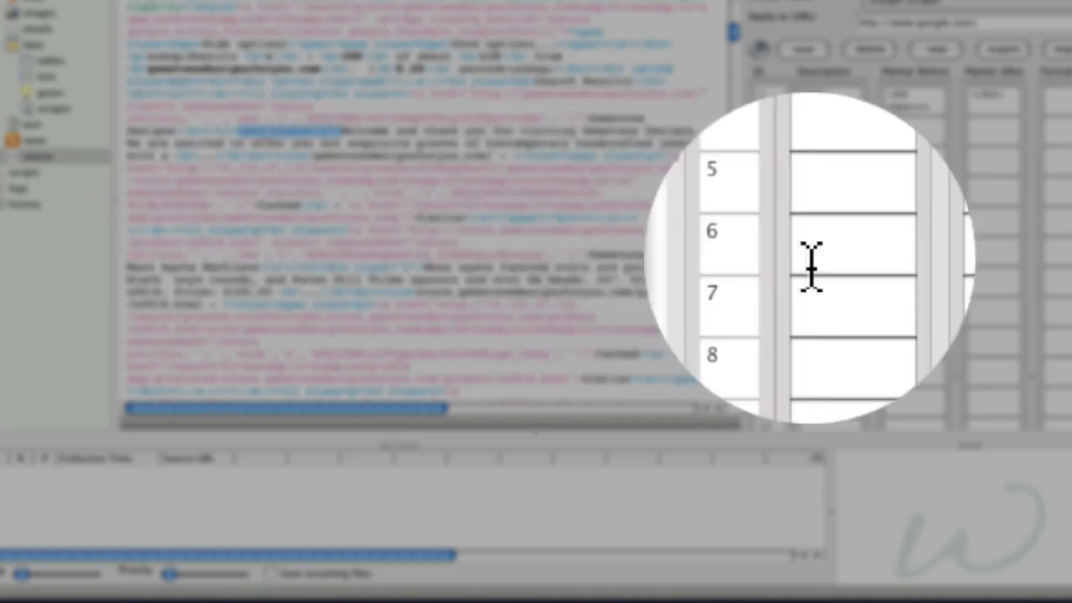
left_click(936, 180)
left_click(925, 134)
type("<div class=\"s\">")
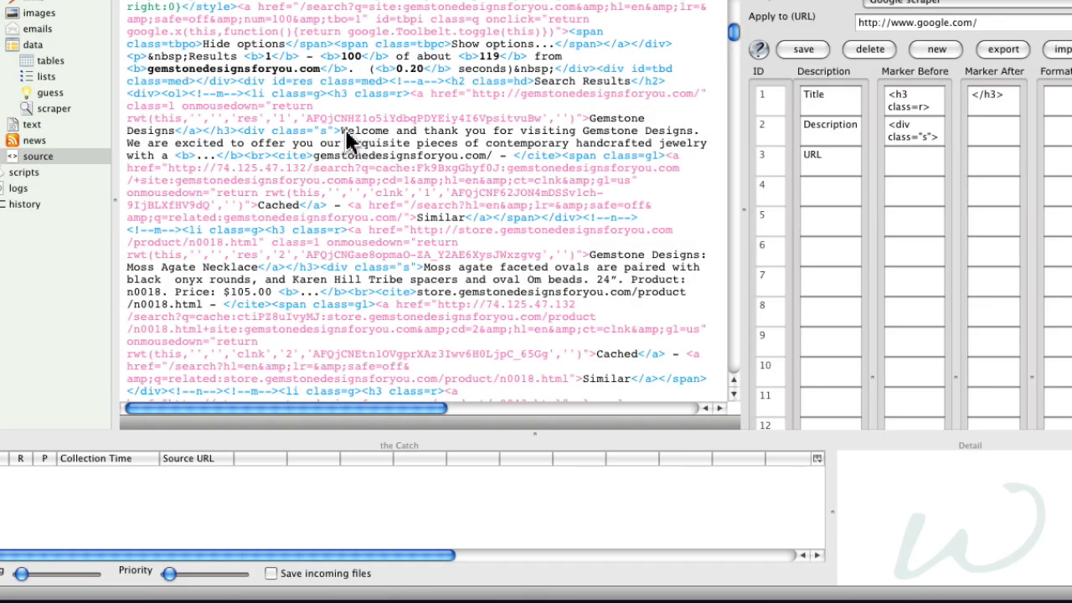
left_click_drag(343, 134, 305, 158)
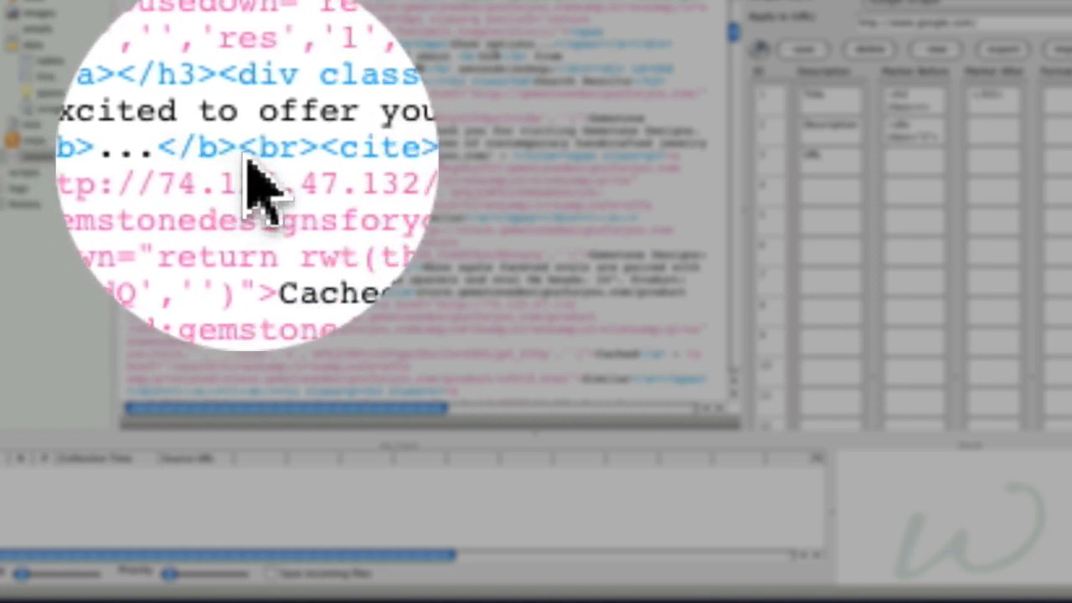
mouse_move(245, 154)
left_mouse_down()
mouse_move(310, 158)
mouse_move(258, 157)
left_mouse_up()
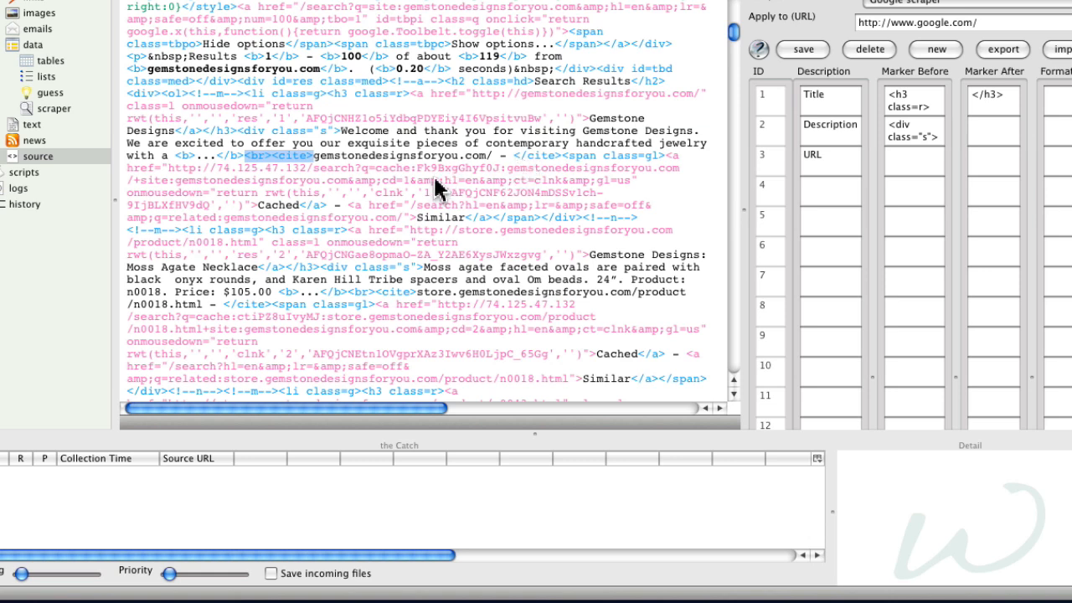
left_click(976, 139)
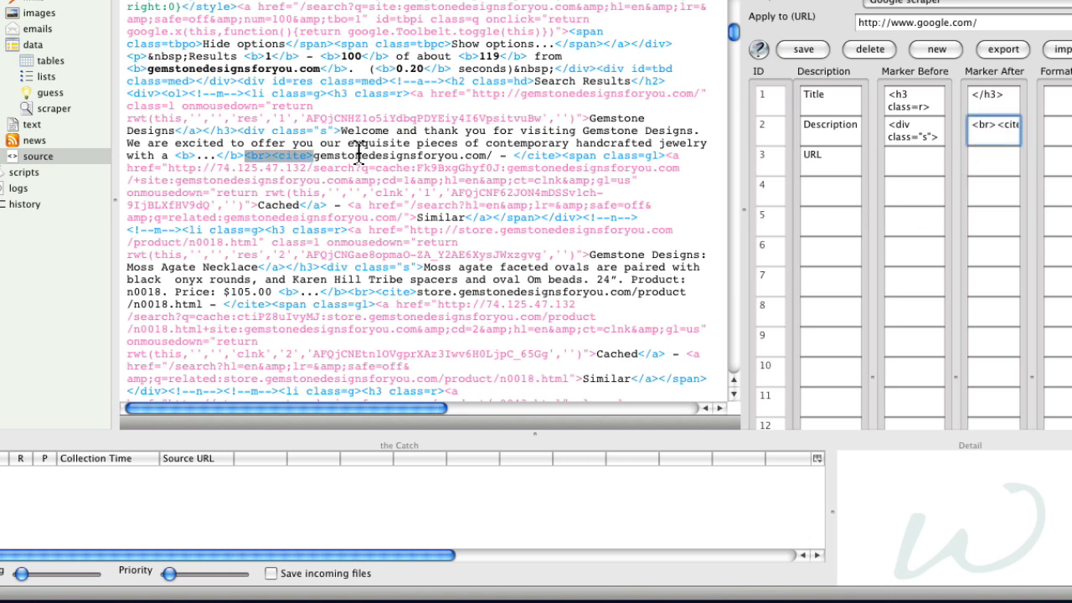
- Copy <cite> and </cite> from the source into the URL row as its before and after markers, and save the scraper
left_click(323, 174)
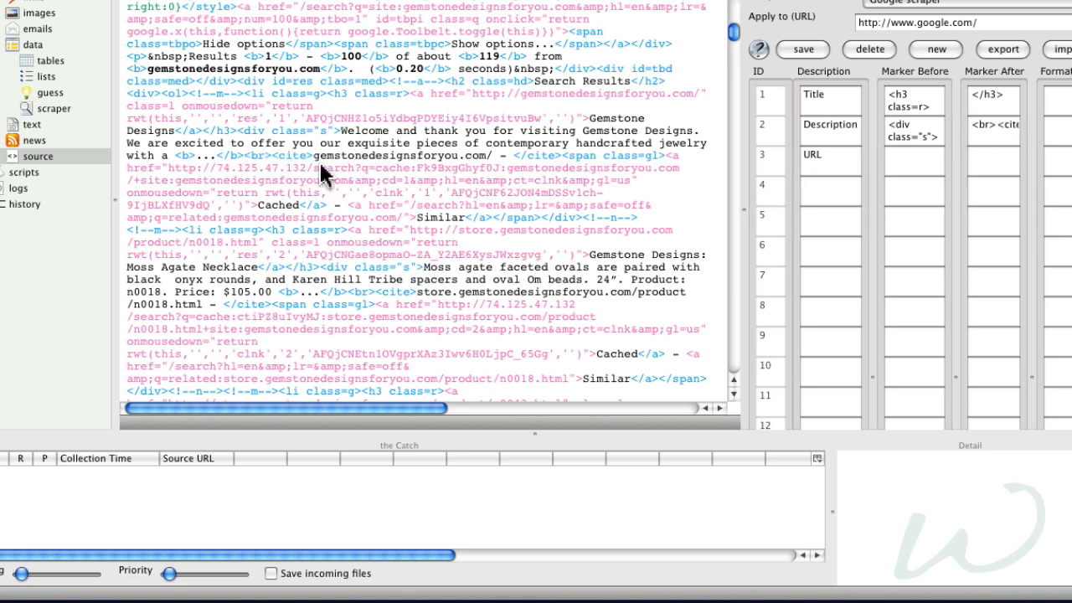
left_click_drag(266, 164, 311, 165)
key("super+c")
left_click(913, 161)
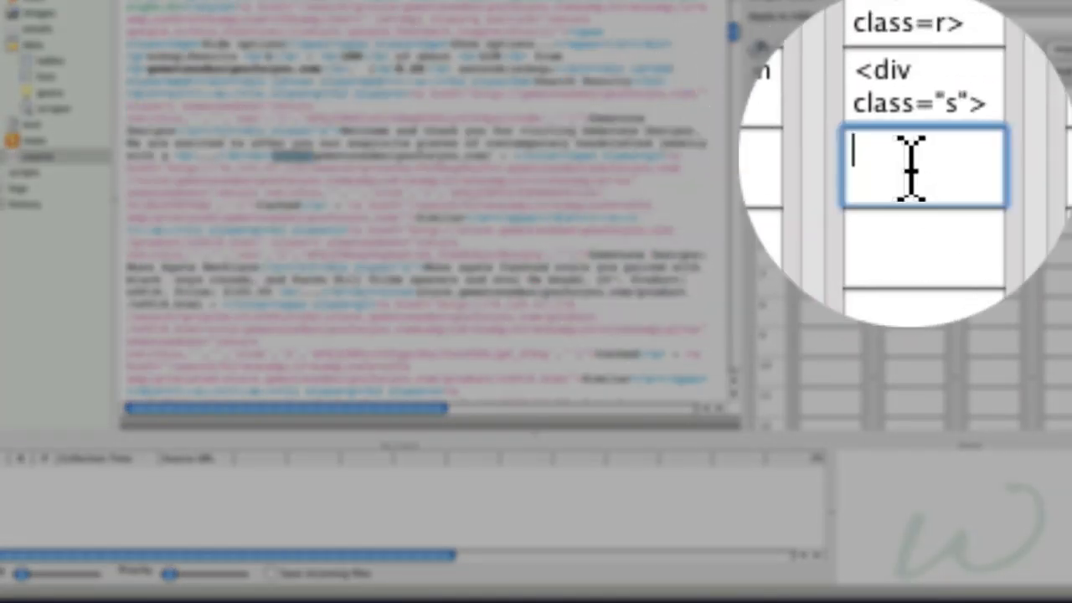
key("super+v")
left_click(405, 178)
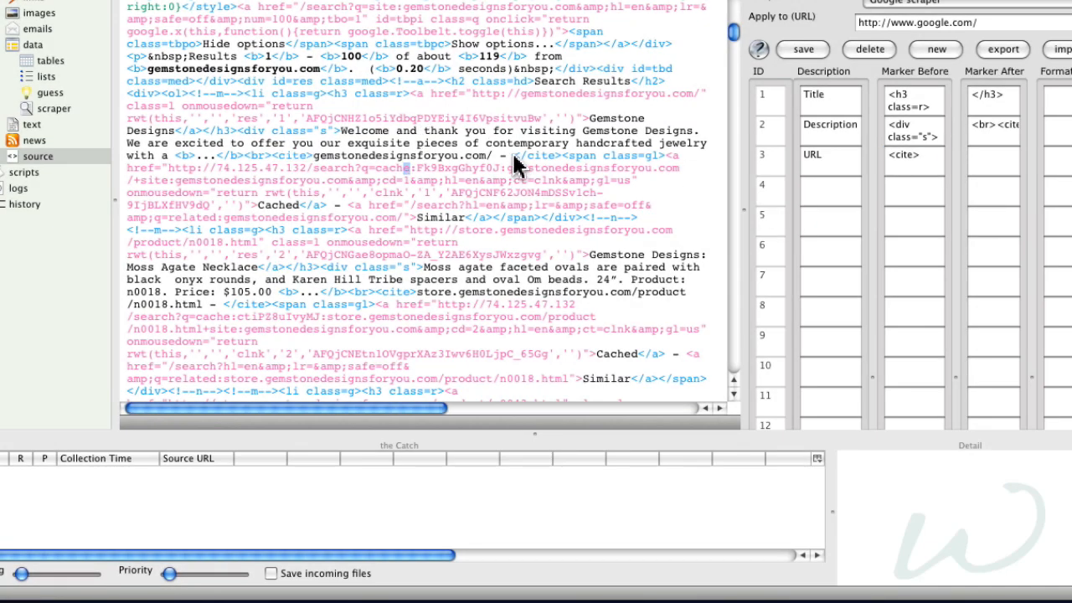
left_click_drag(536, 168, 555, 168)
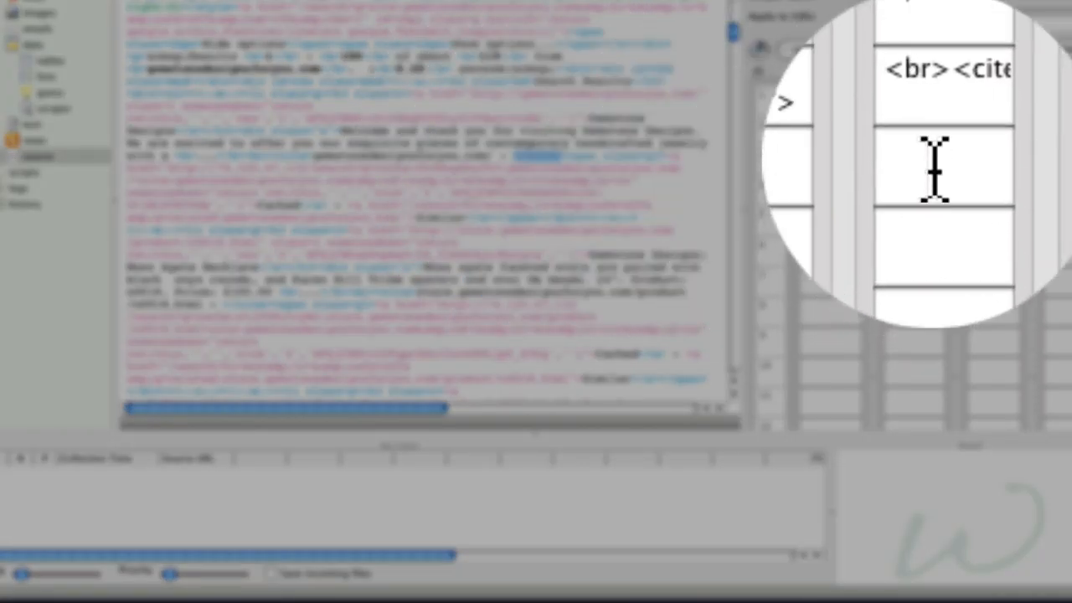
left_click(989, 164)
key("super+v")
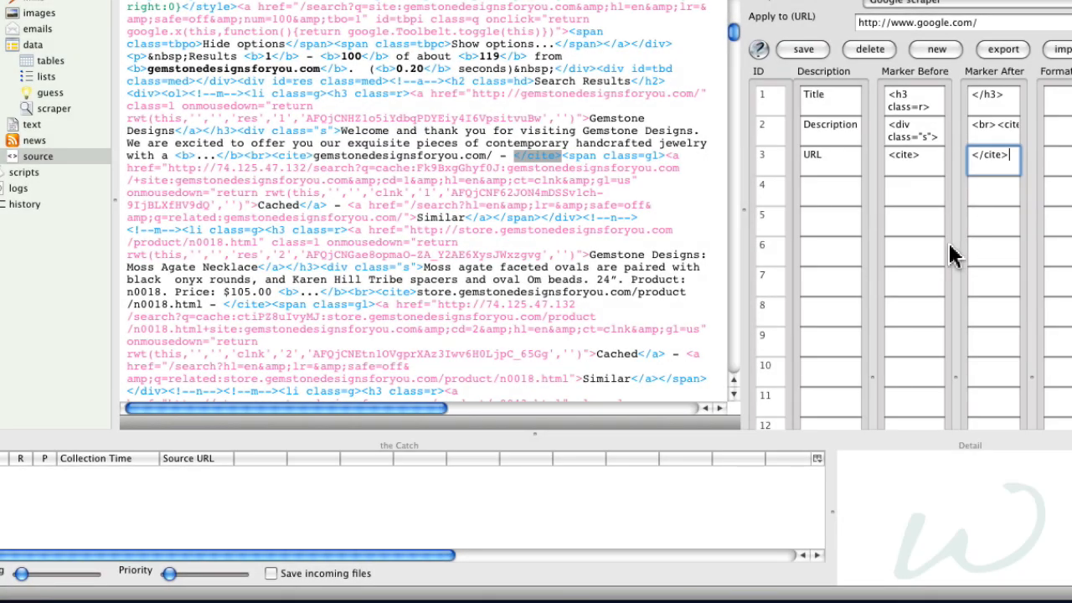
left_click(804, 50)
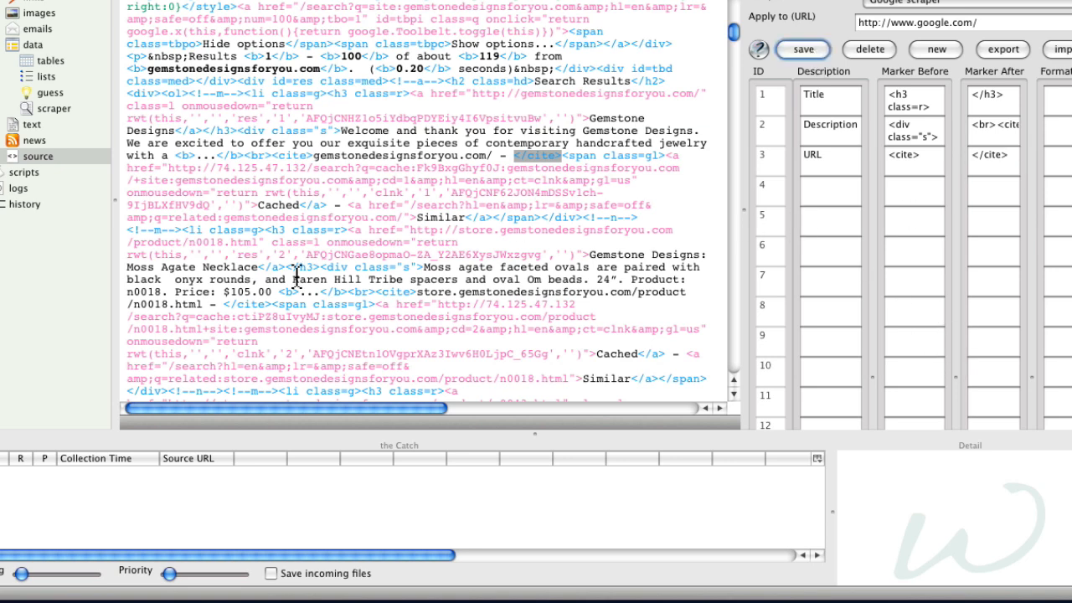
- Run the scraper on the Google results page and select all extracted rows
left_click(52, 109)
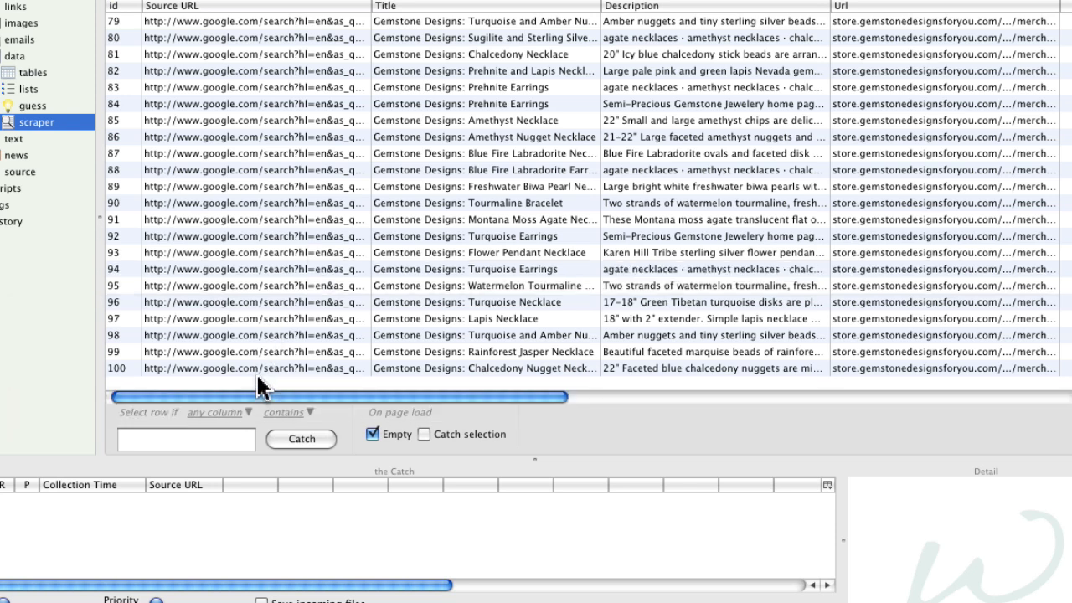
left_click(266, 336)
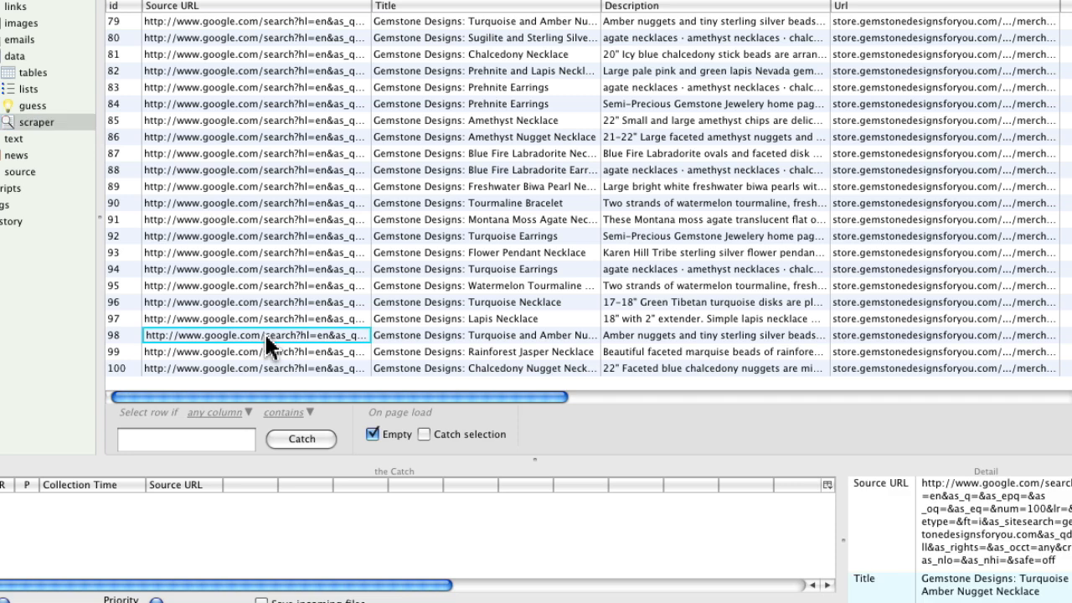
key("super+a")
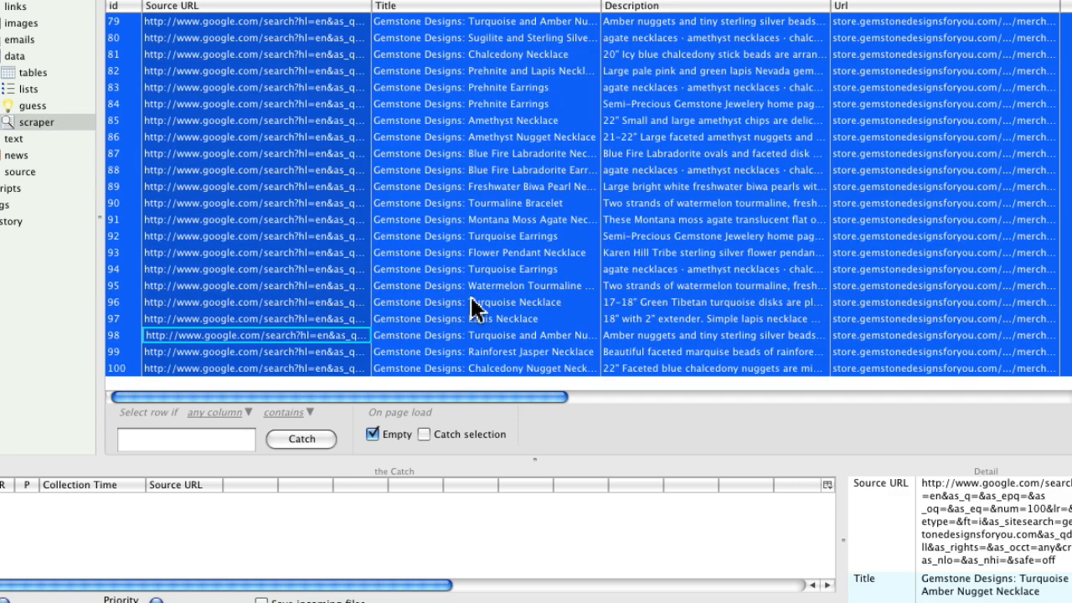
- Export the selected rows to an Excel file named Site.xls on the Desktop, and send them to the Catch
left_click(69, 0)
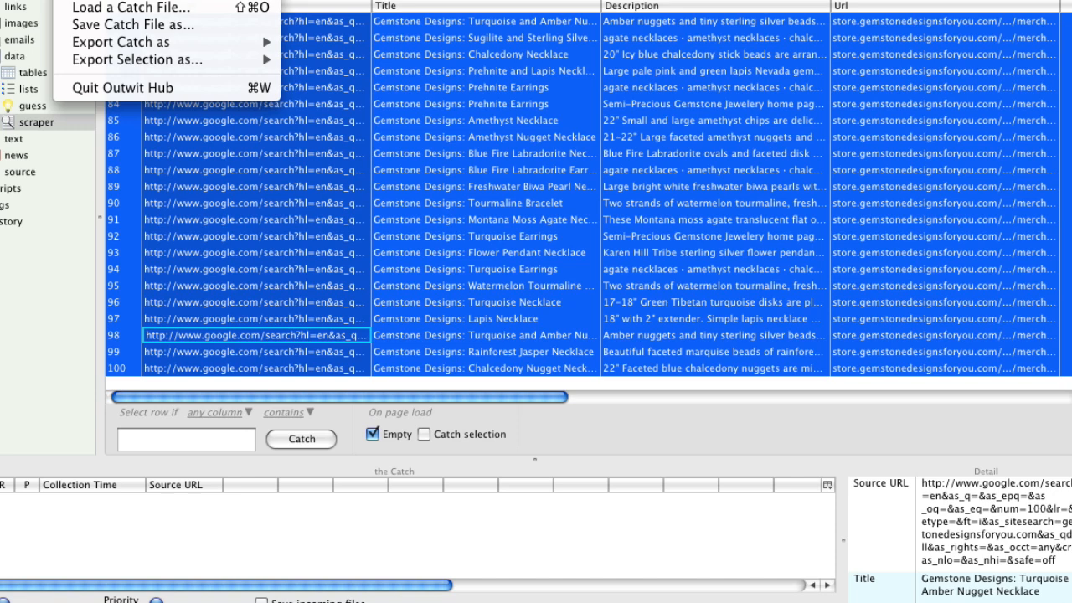
mouse_move(251, 59)
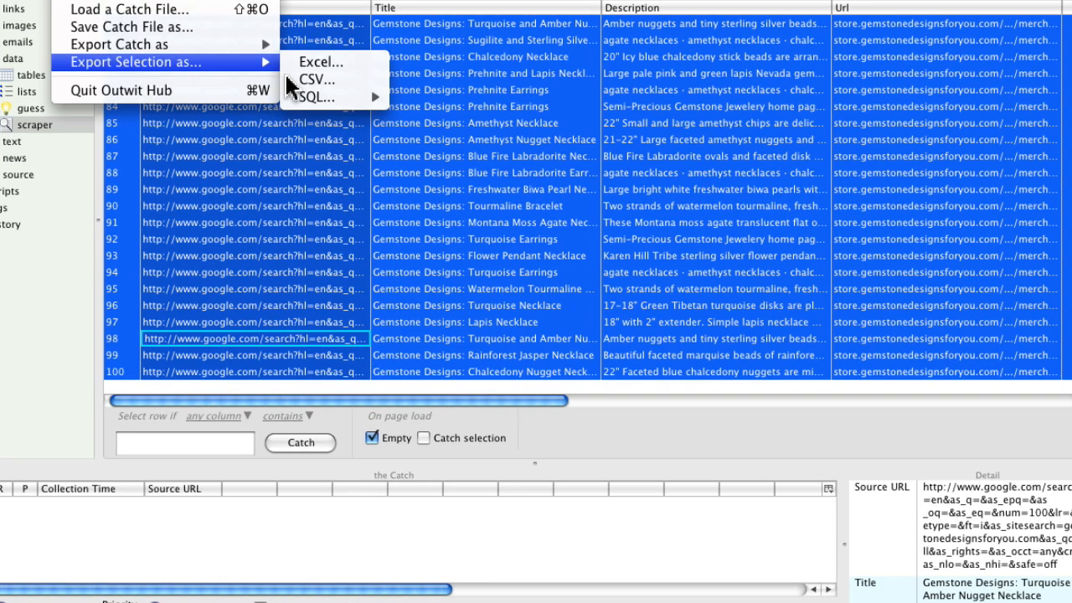
left_click(333, 67)
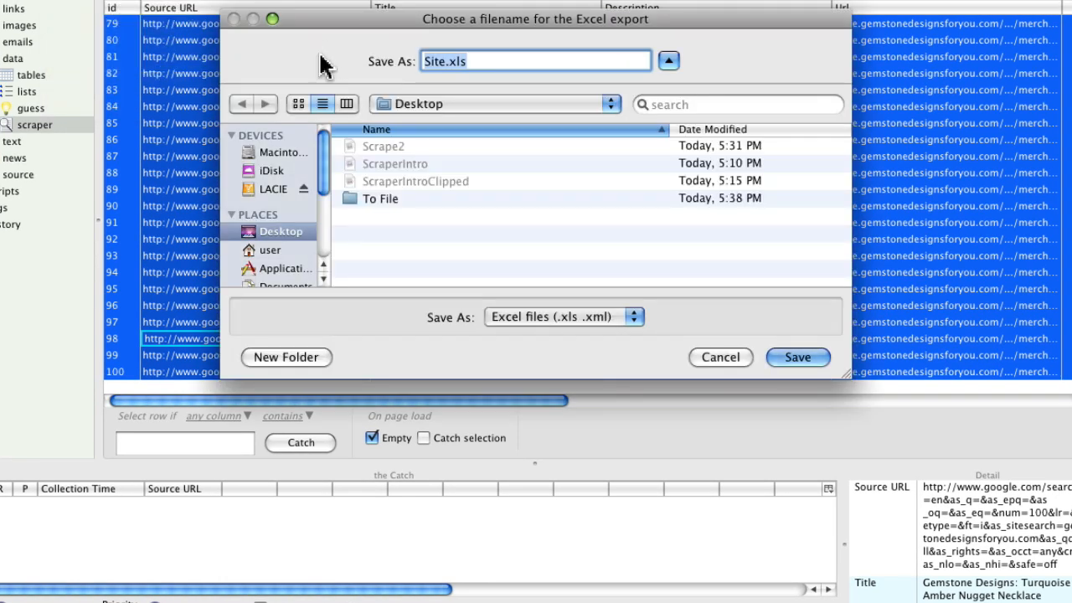
left_click(802, 360)
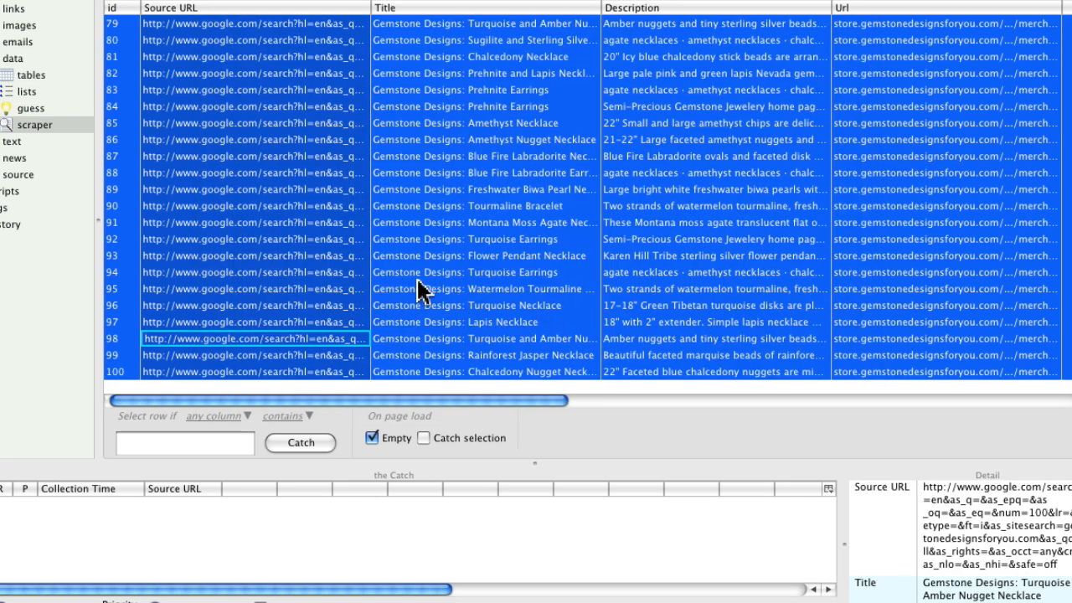
left_click(301, 443)
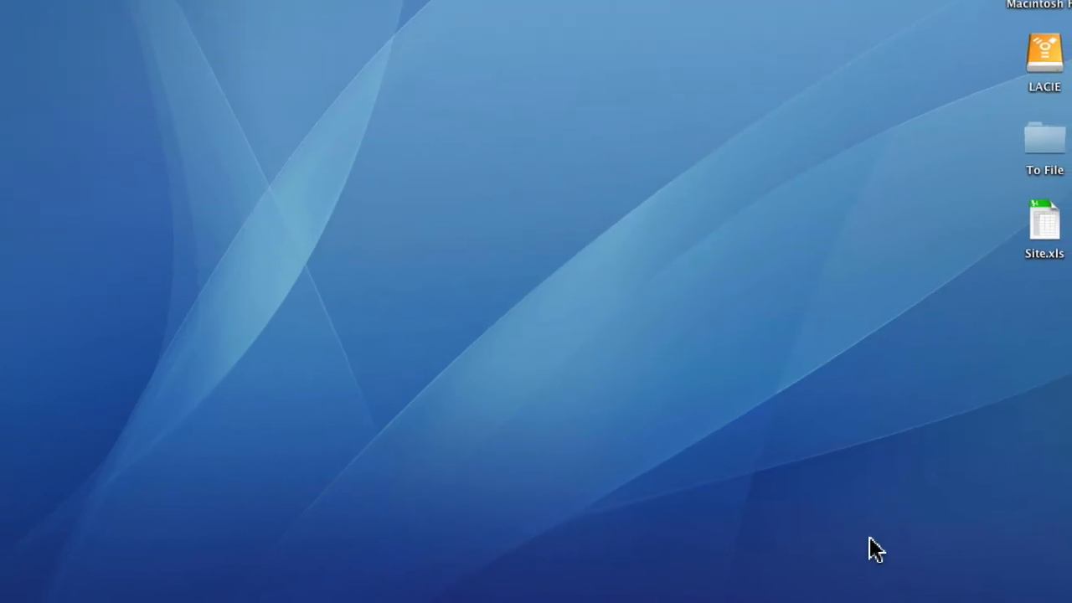
- Open the exported Site.xls from the desktop in Excel and look over its first rows
left_click(829, 433)
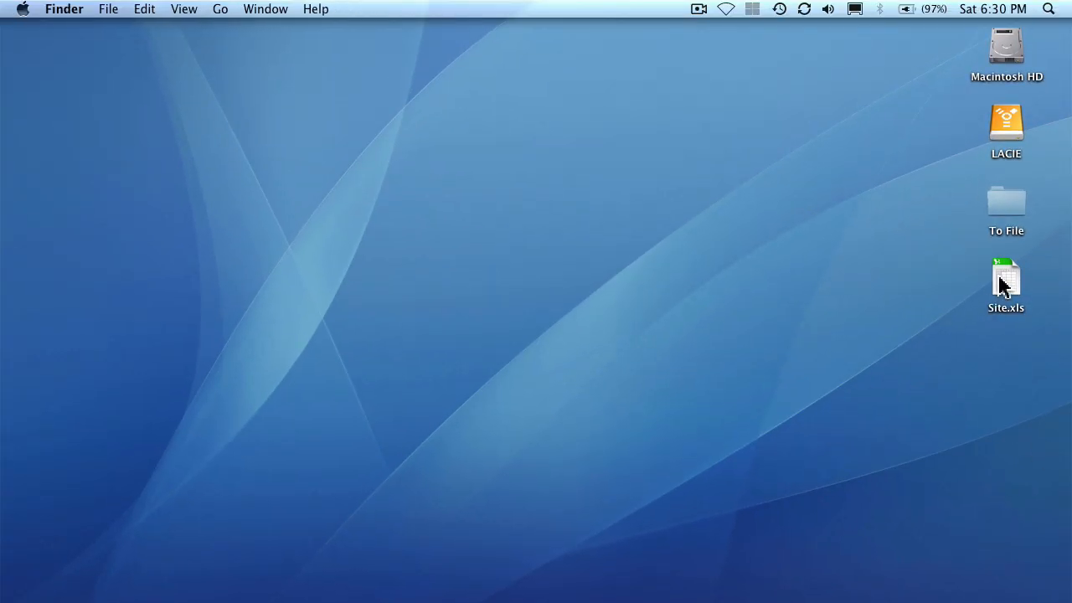
double_click(1001, 280)
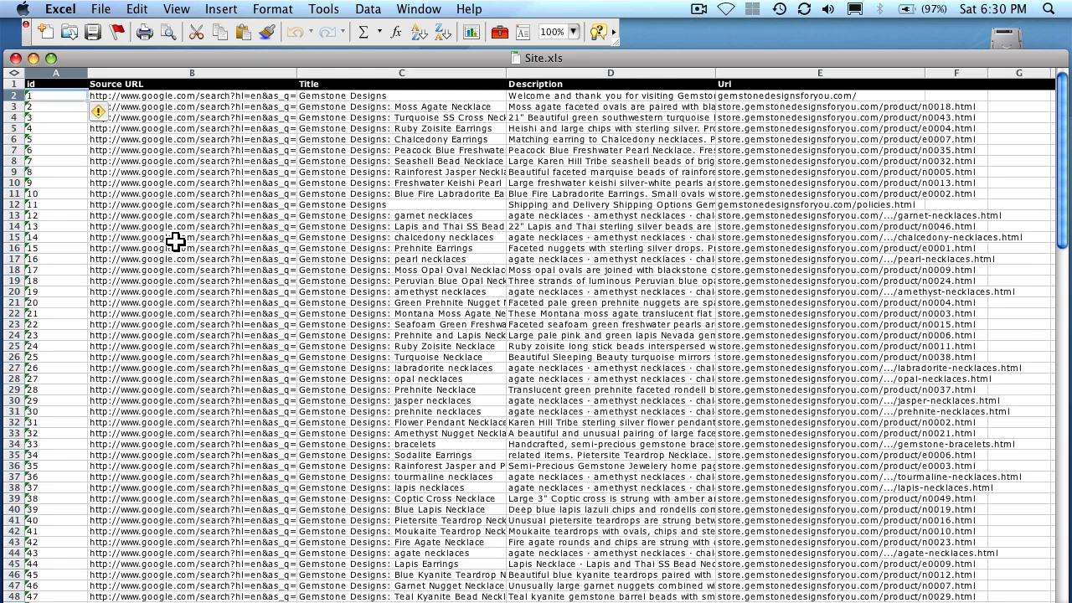
scroll(231, 183, "down", 3)
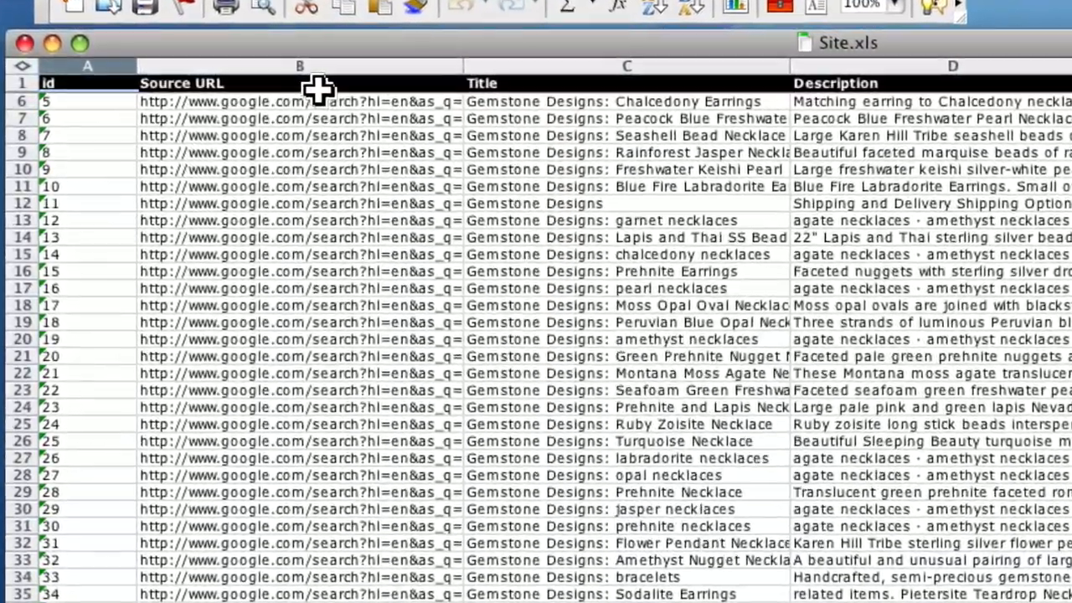
- Hide the Source URL column and fit the Title column's width to its contents
left_click(289, 83)
left_click(330, 64)
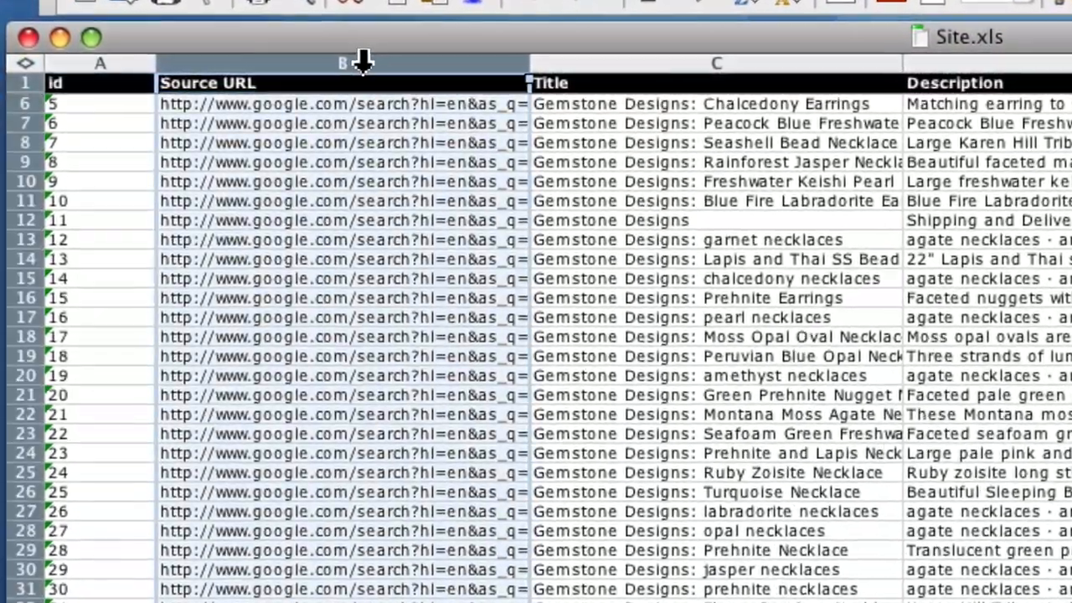
right_click(335, 65)
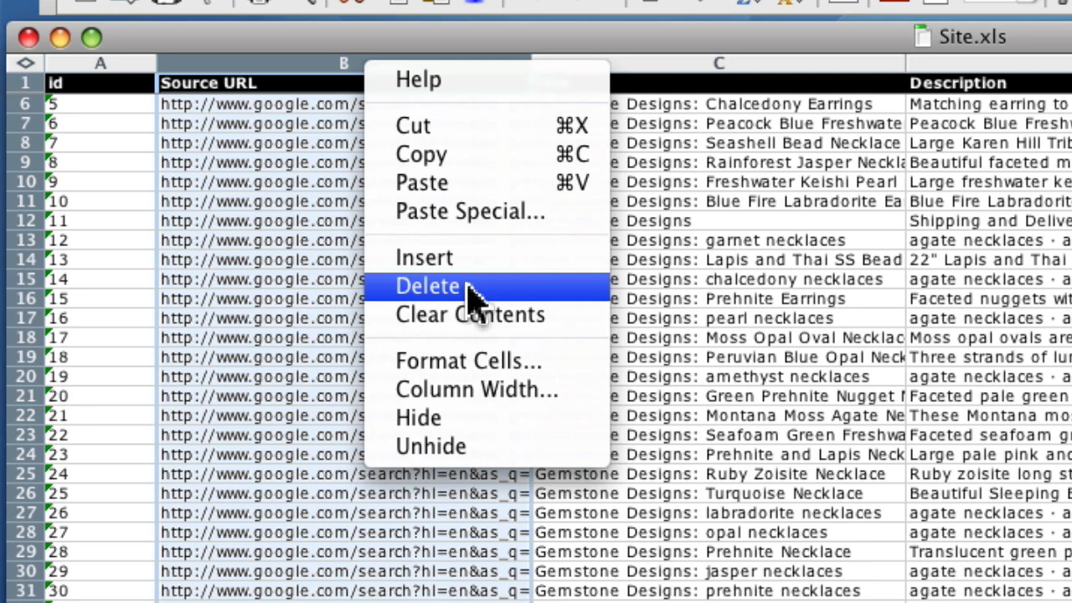
left_click(482, 418)
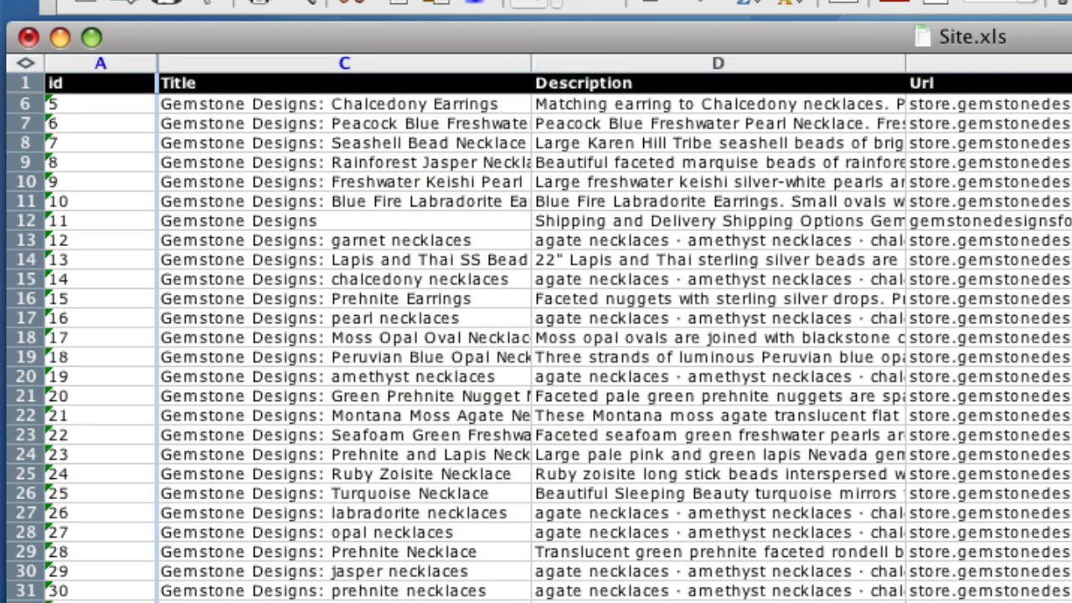
double_click(533, 66)
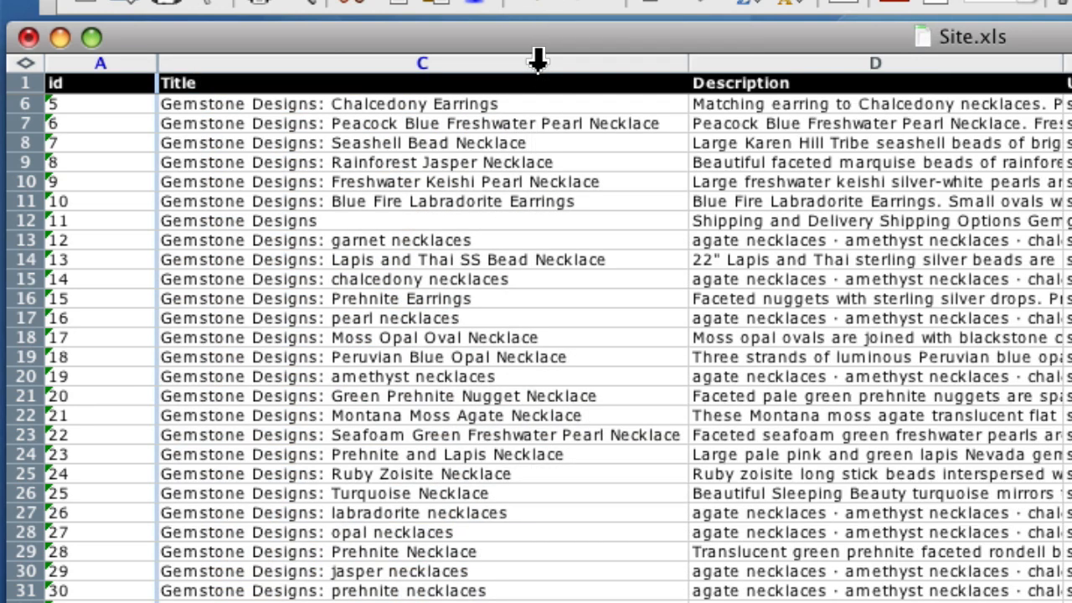
- Review the exported rows down to the end of the list and select row 101
scroll(575, 305, "down", 10)
scroll(574, 308, "down", 20)
scroll(575, 308, "up", 15)
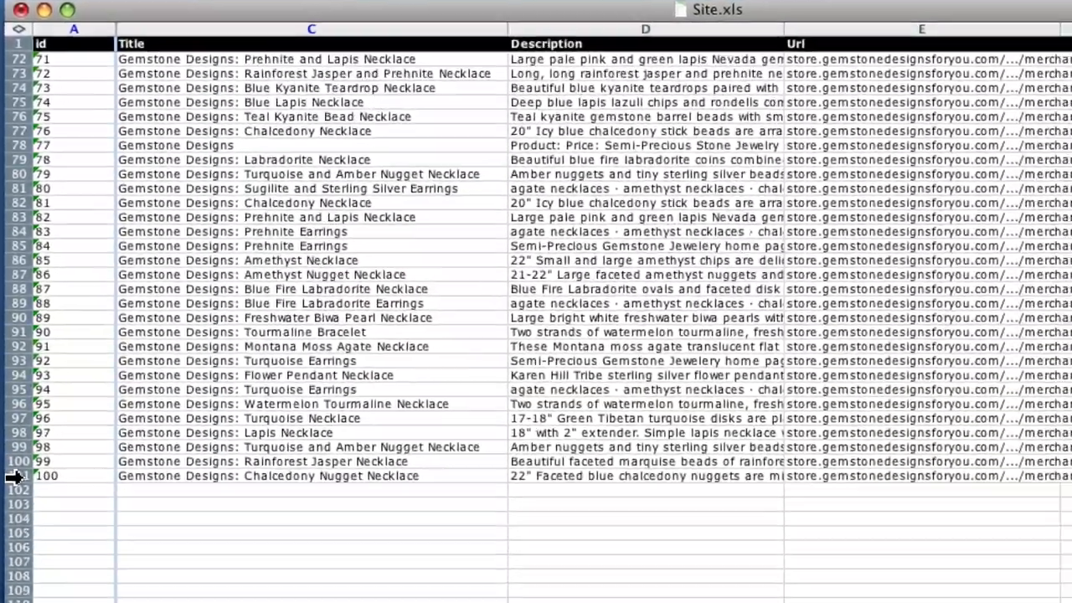
left_click(22, 597)
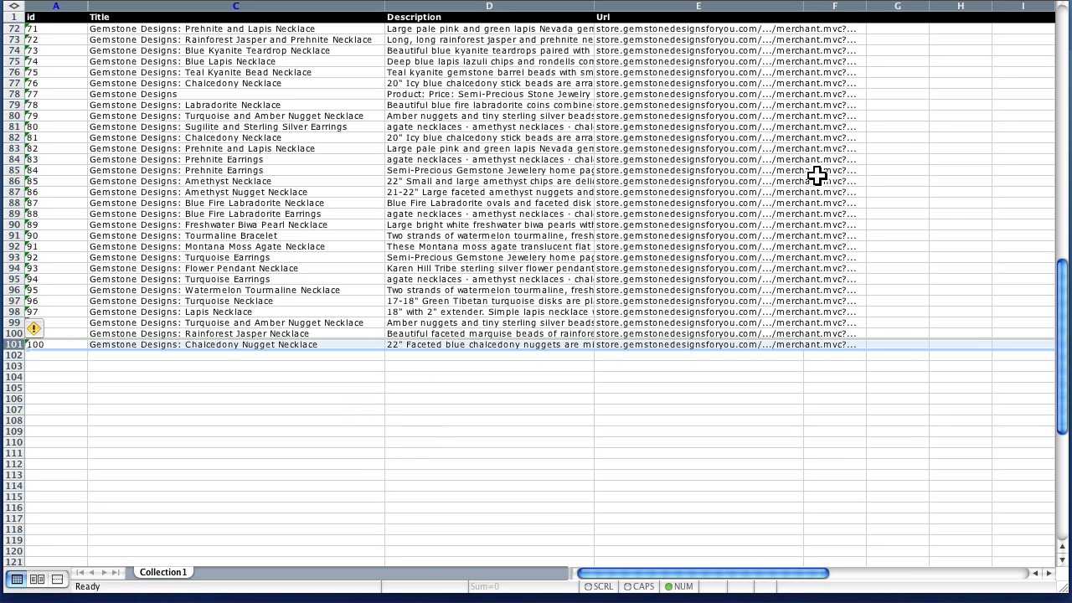
- Widen column F slightly and fit the Description column's width to its contents
left_click_drag(868, 9, 895, 10)
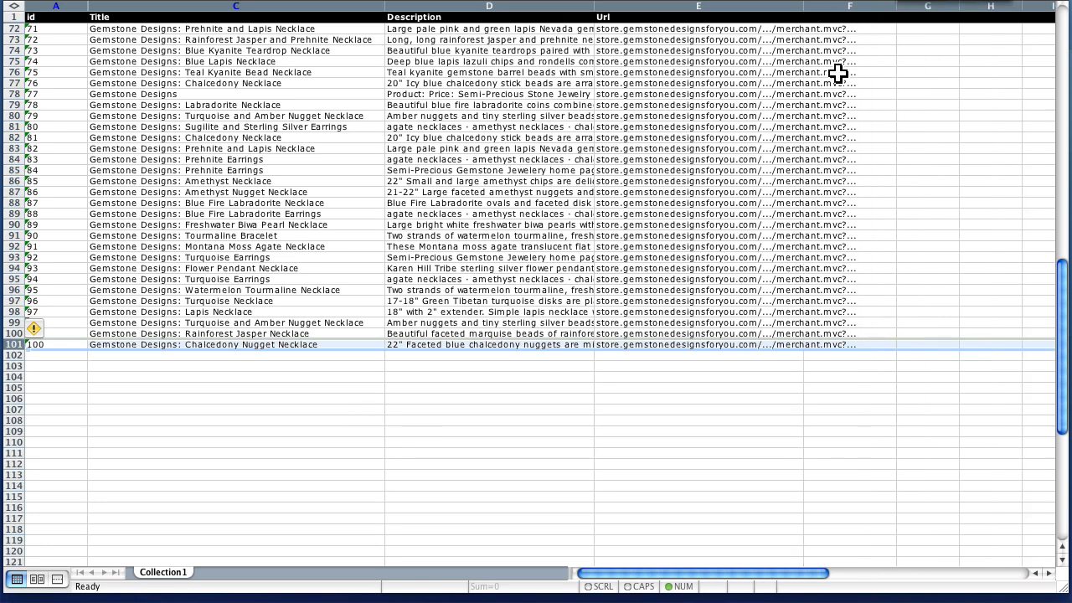
scroll(612, 277, "up", 20)
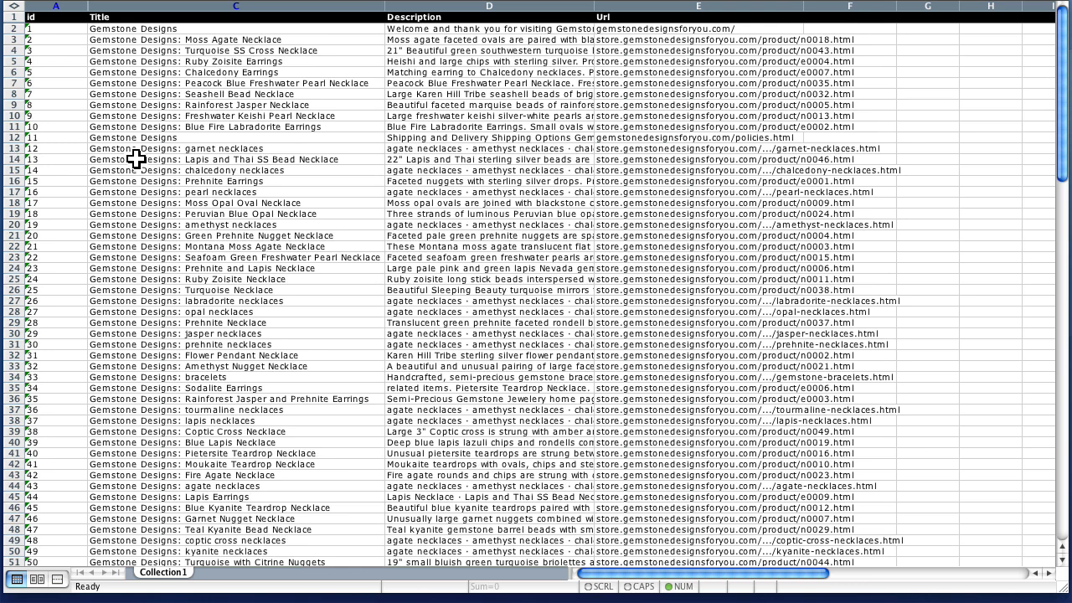
double_click(593, 6)
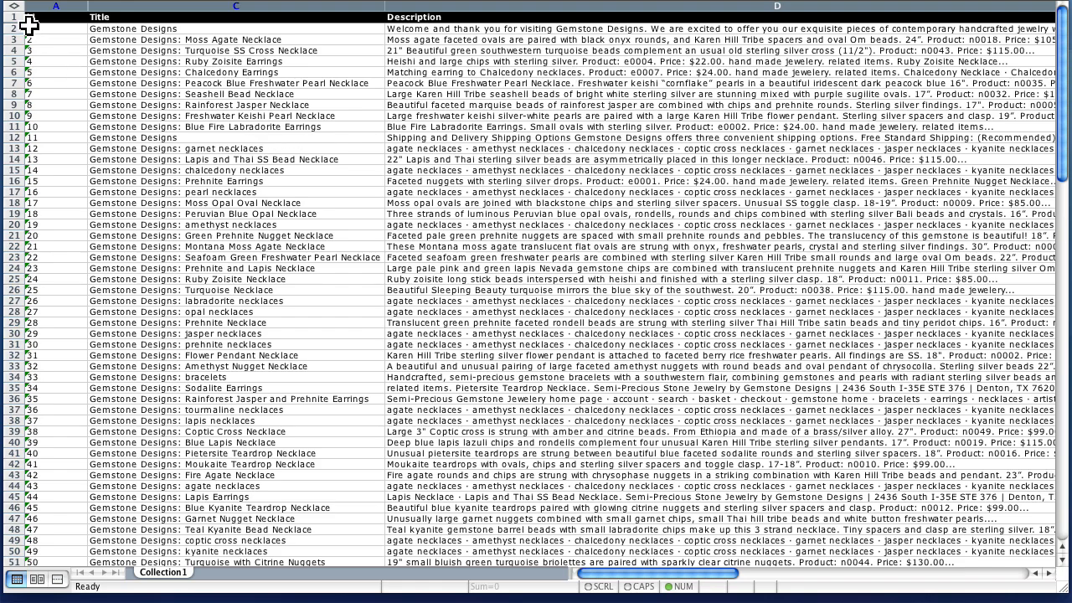
- Quit Excel without saving the changes to Site.xls and switch to the Internet Marketing Services page in Firefox
key("super+q")
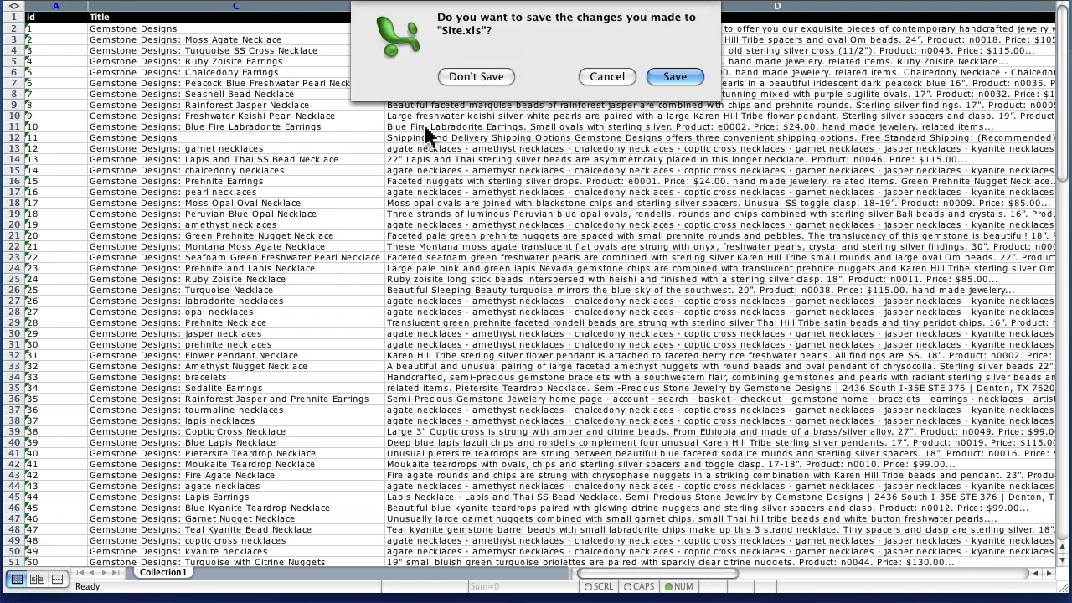
left_click(467, 77)
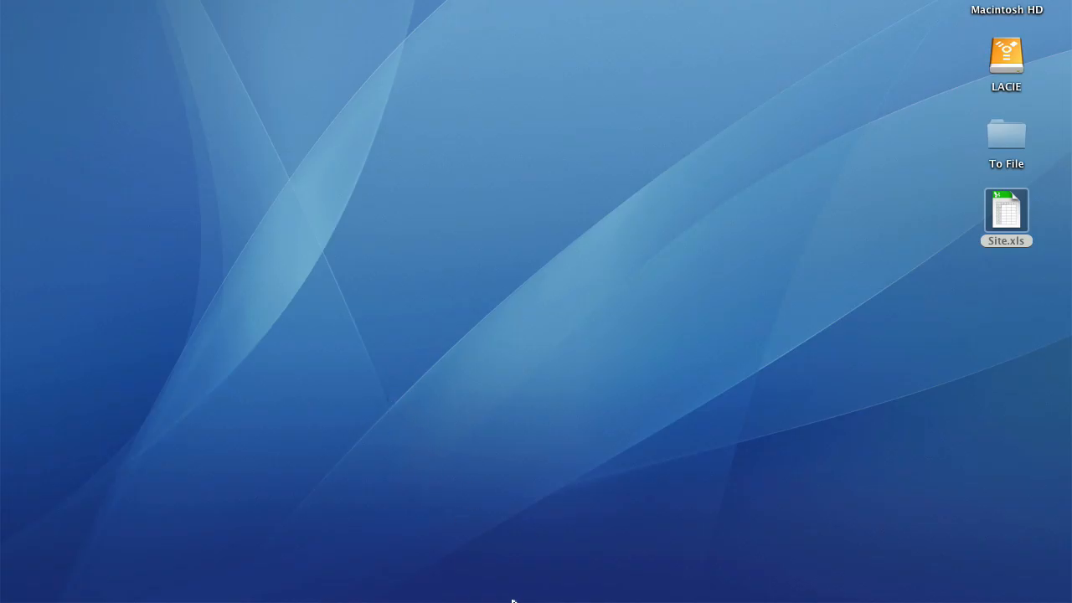
mouse_move(648, 600)
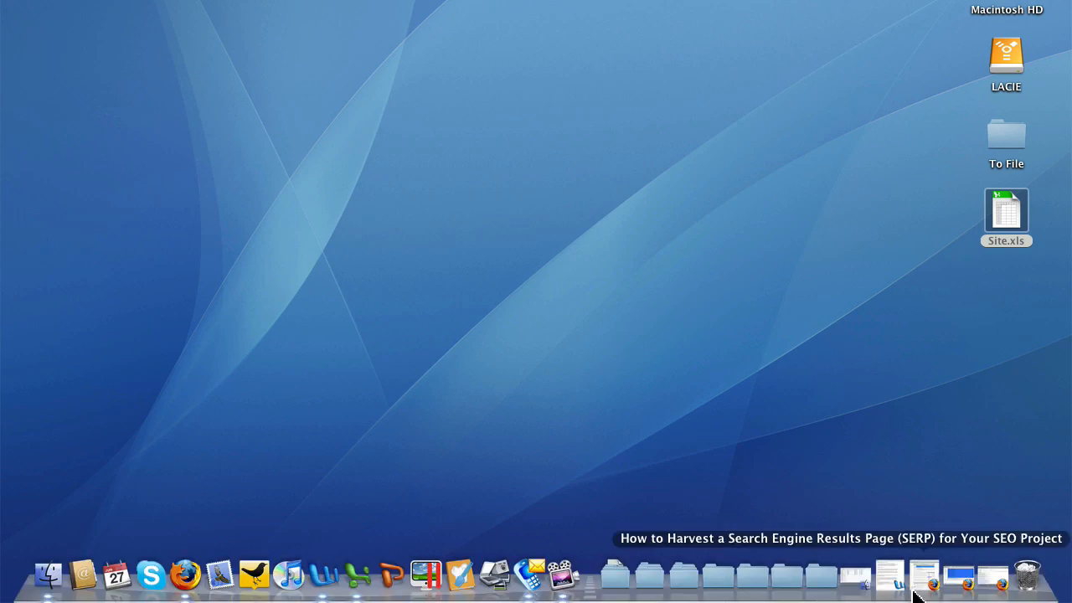
left_click(979, 586)
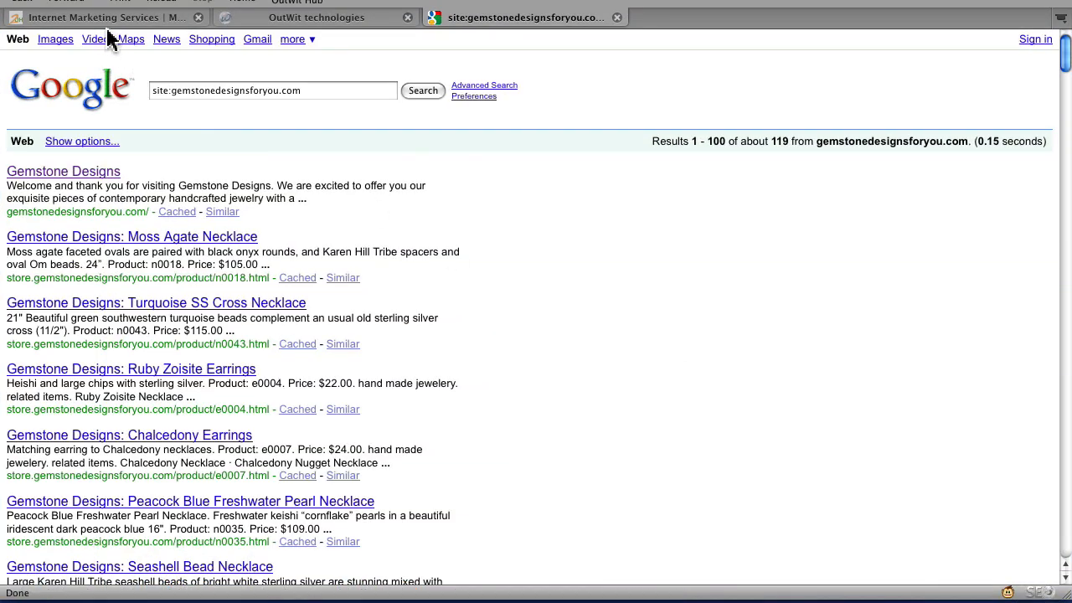
left_click(106, 20)
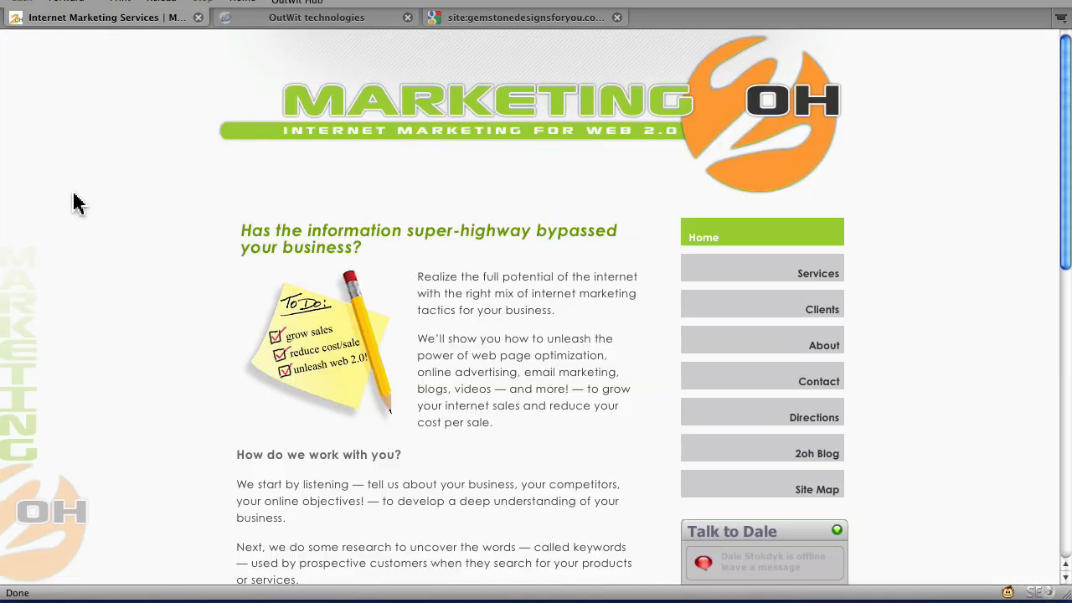